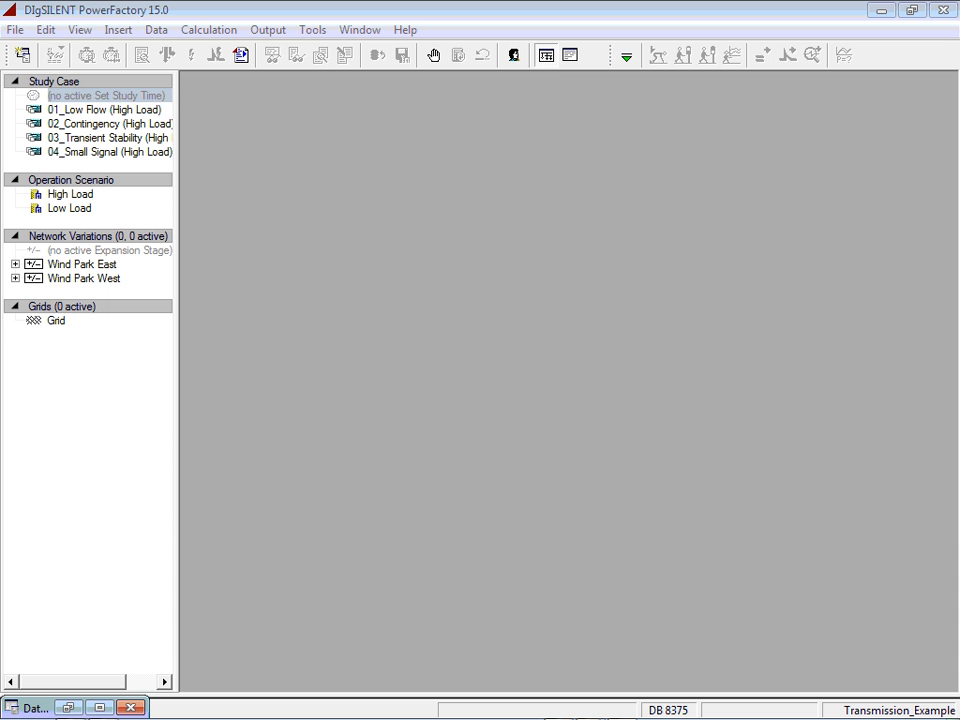
Step: Activate the study case 04_Small Signal (High Load)
{"action": "left_click", "coordinate": [230, 189]}
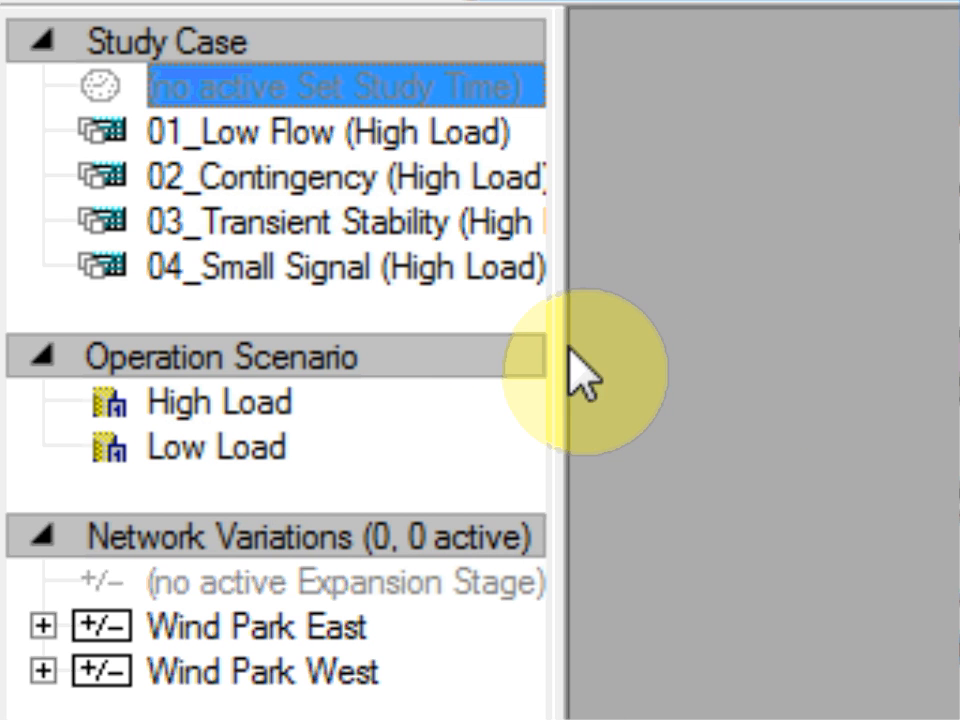
{"action": "right_click", "coordinate": [450, 275]}
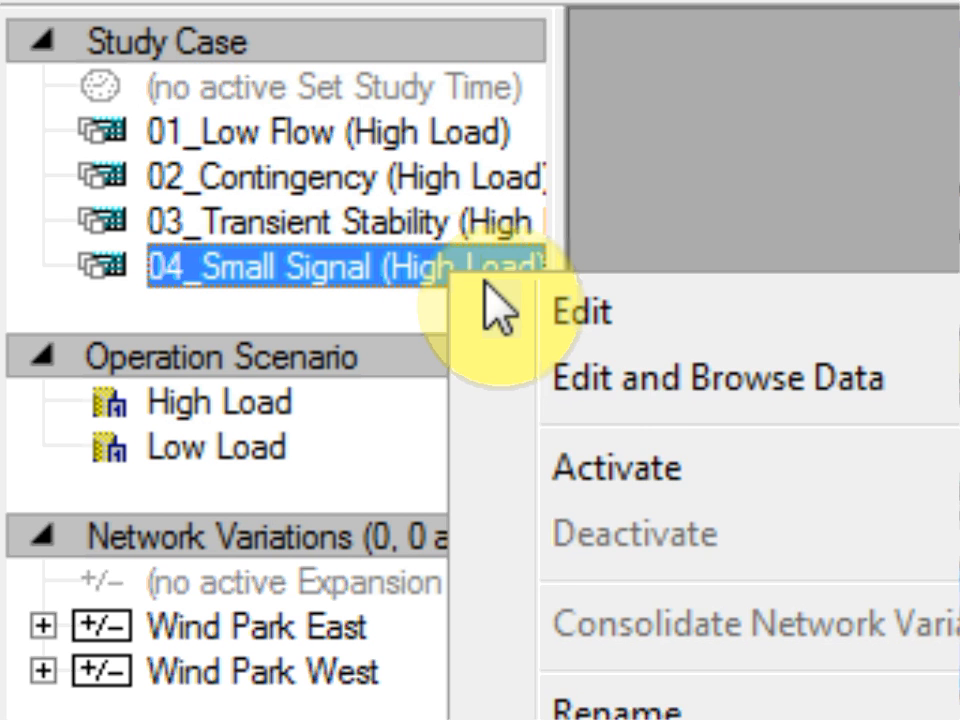
{"action": "left_click", "coordinate": [615, 469]}
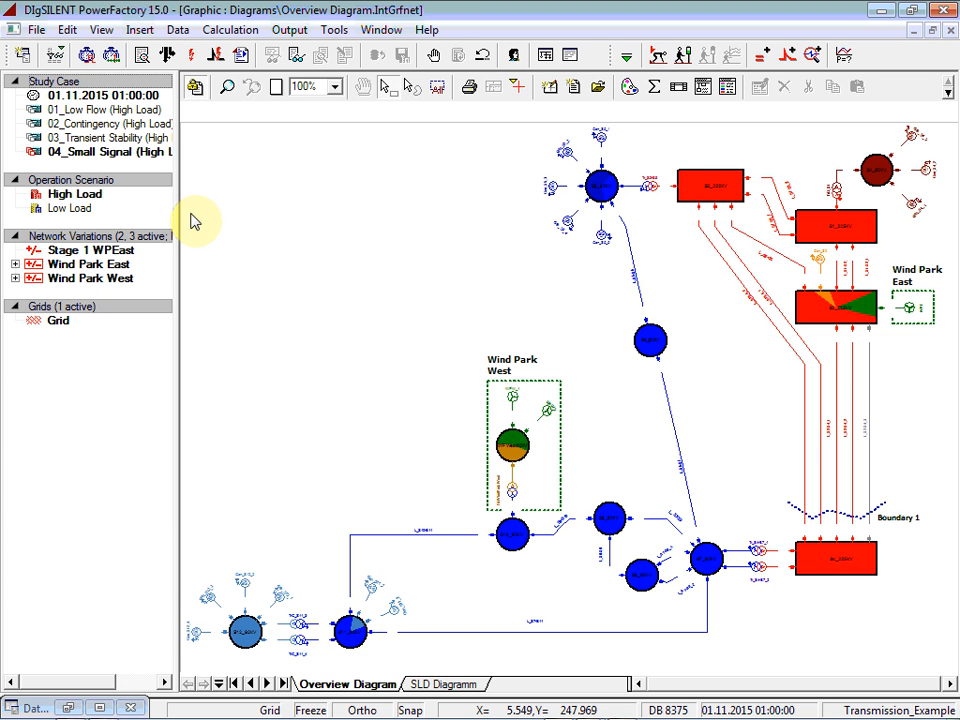
Step: Run a balanced, positive-sequence AC load flow with active power control as dispatched and balancing by reference machine
{"action": "left_click", "coordinate": [168, 60]}
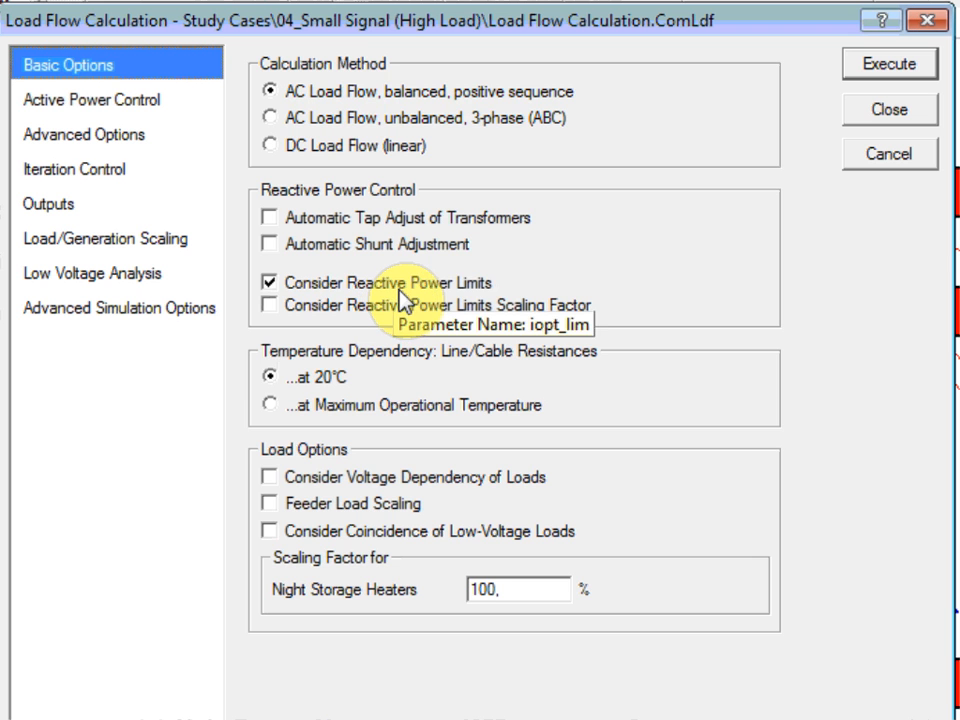
{"action": "left_click", "coordinate": [124, 101]}
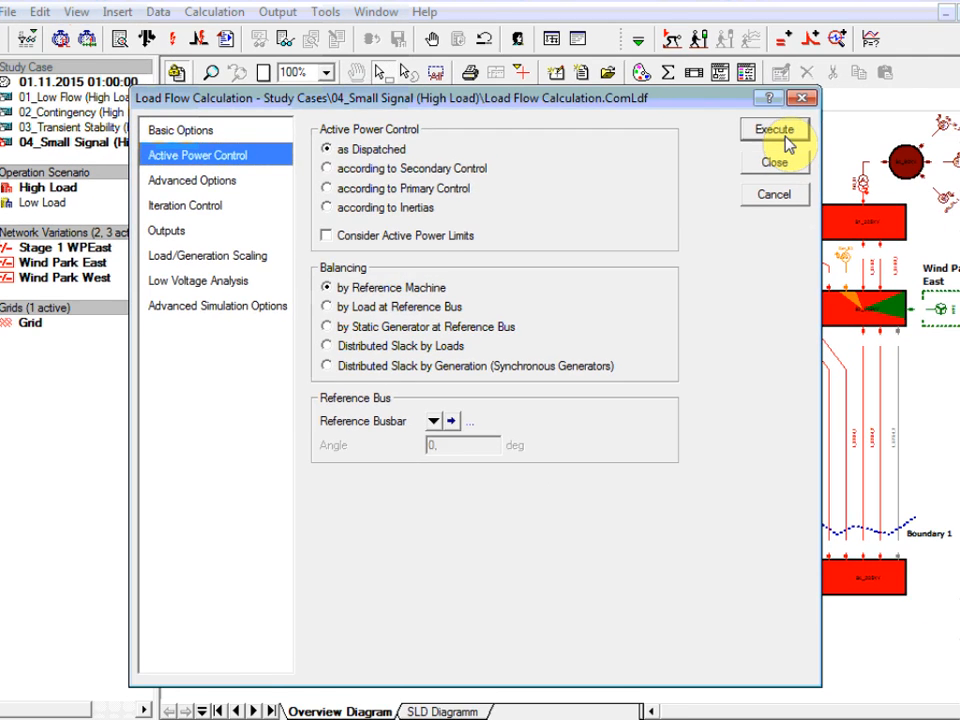
{"action": "left_click", "coordinate": [889, 63]}
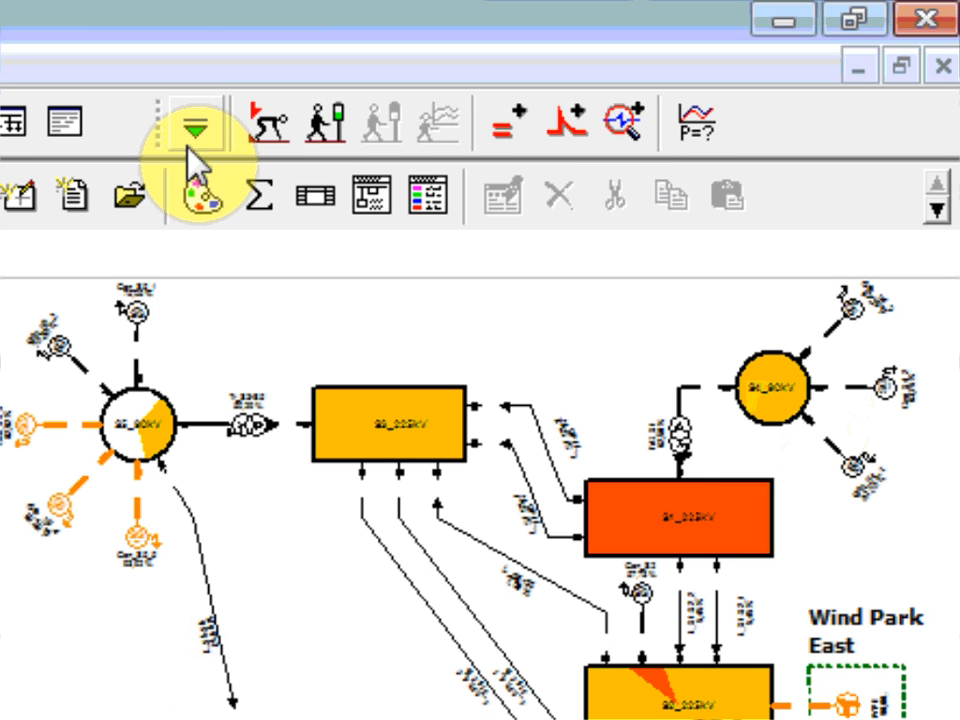
Step: Switch to the Modal Analysis toolset and calculate the initial conditions using RMS values and a balanced, positive-sequence network
{"action": "left_click", "coordinate": [403, 98]}
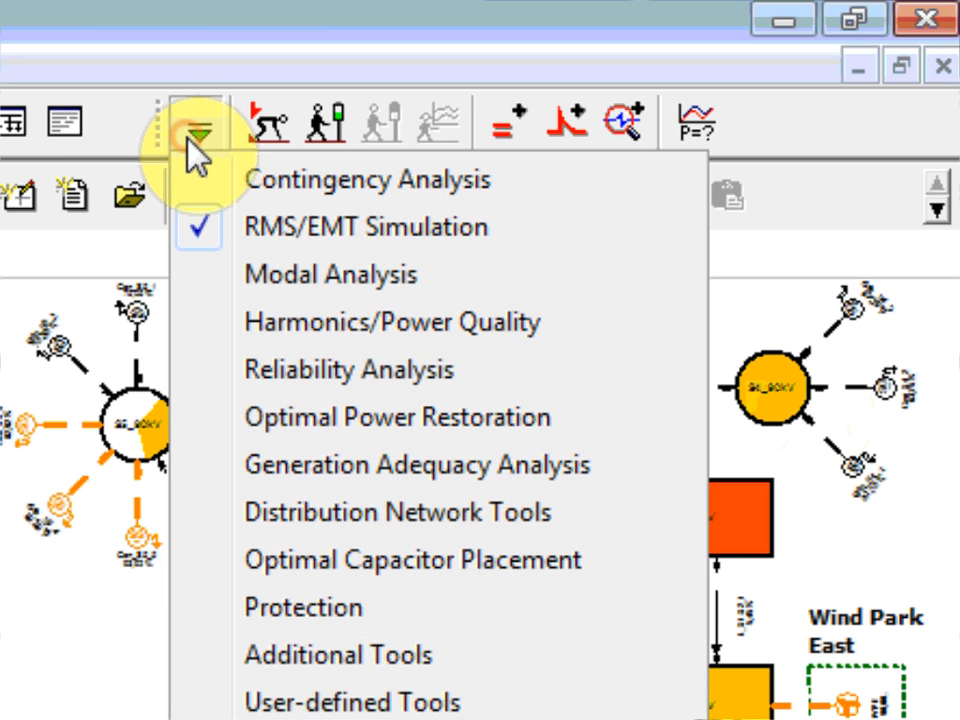
{"action": "left_click", "coordinate": [214, 285]}
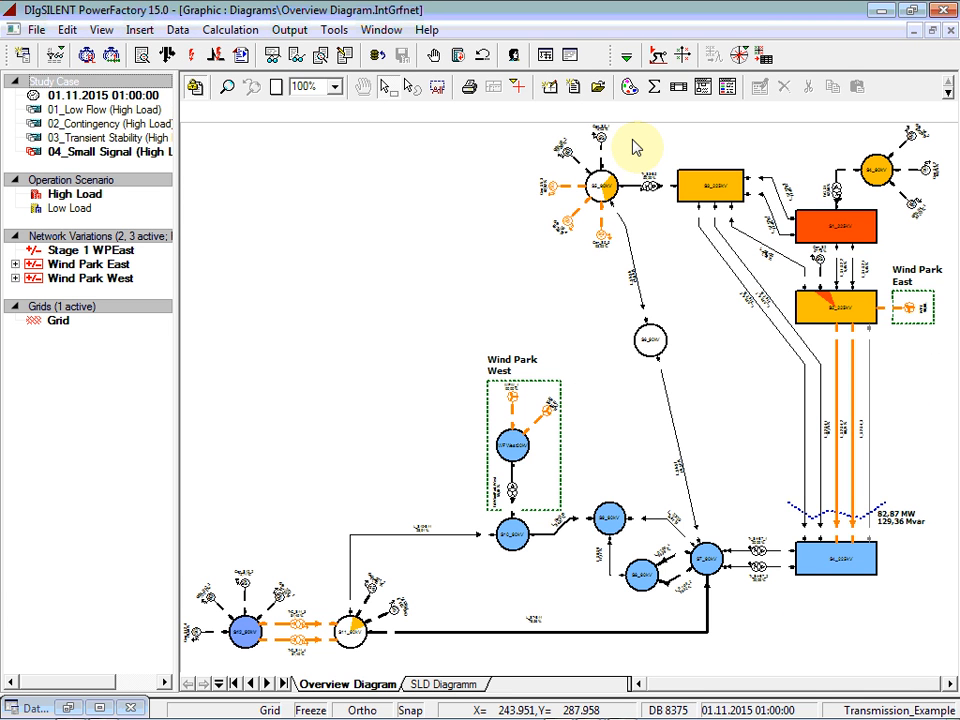
{"action": "left_click", "coordinate": [658, 55]}
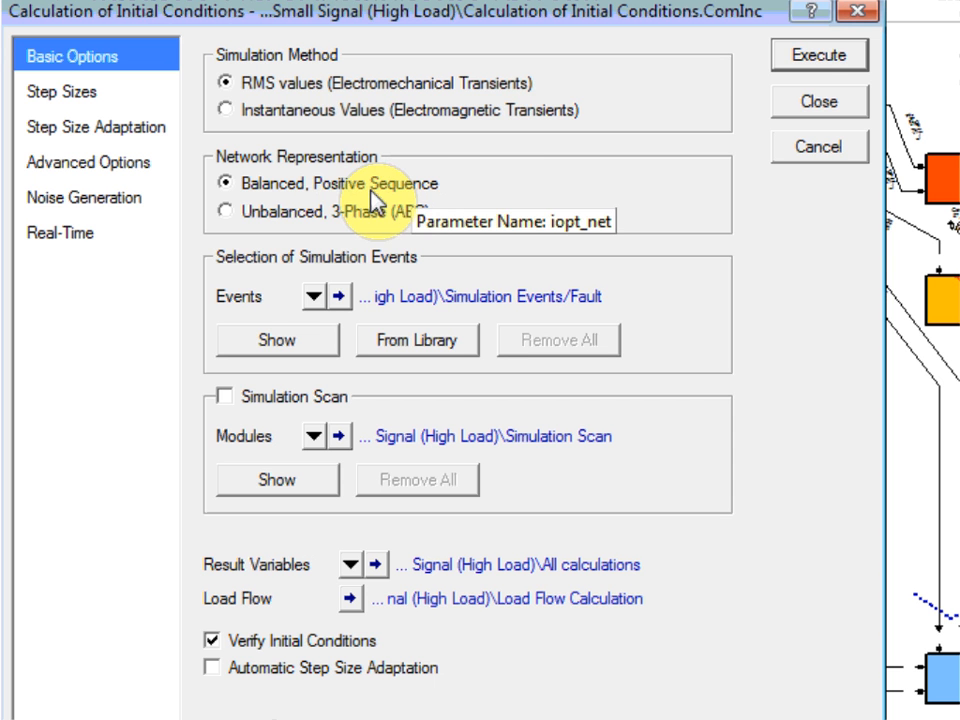
{"action": "left_click", "coordinate": [816, 58]}
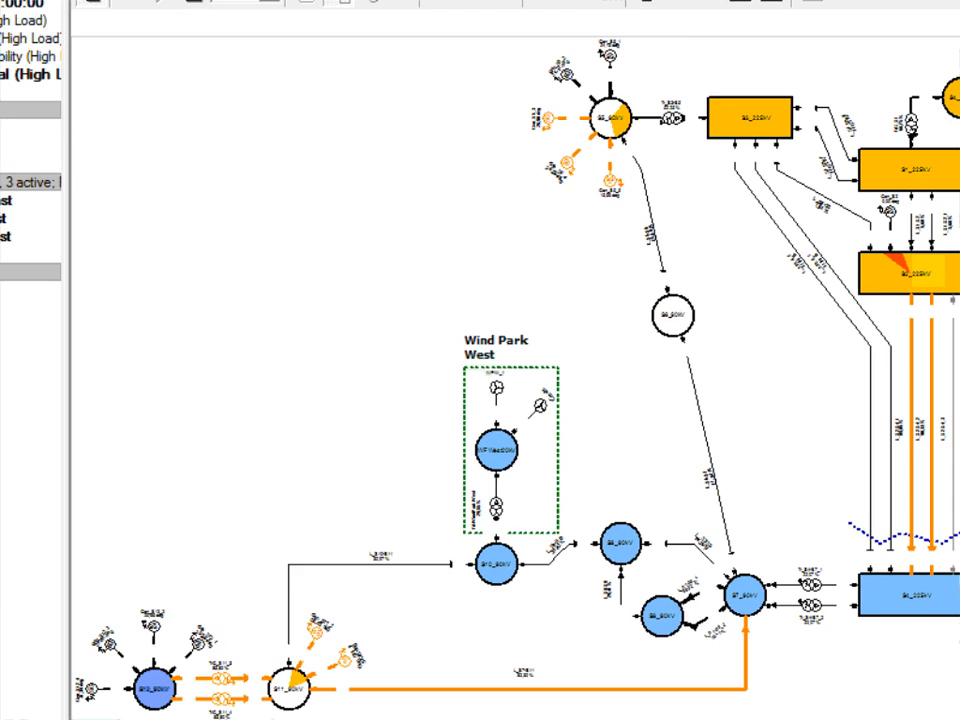
Step: Run a Selective Modal Analysis (Arnoldi/Lanczos) with a reference point imaginary part of 6.28, including left and right eigenvectors and participation factors
{"action": "left_click", "coordinate": [684, 58]}
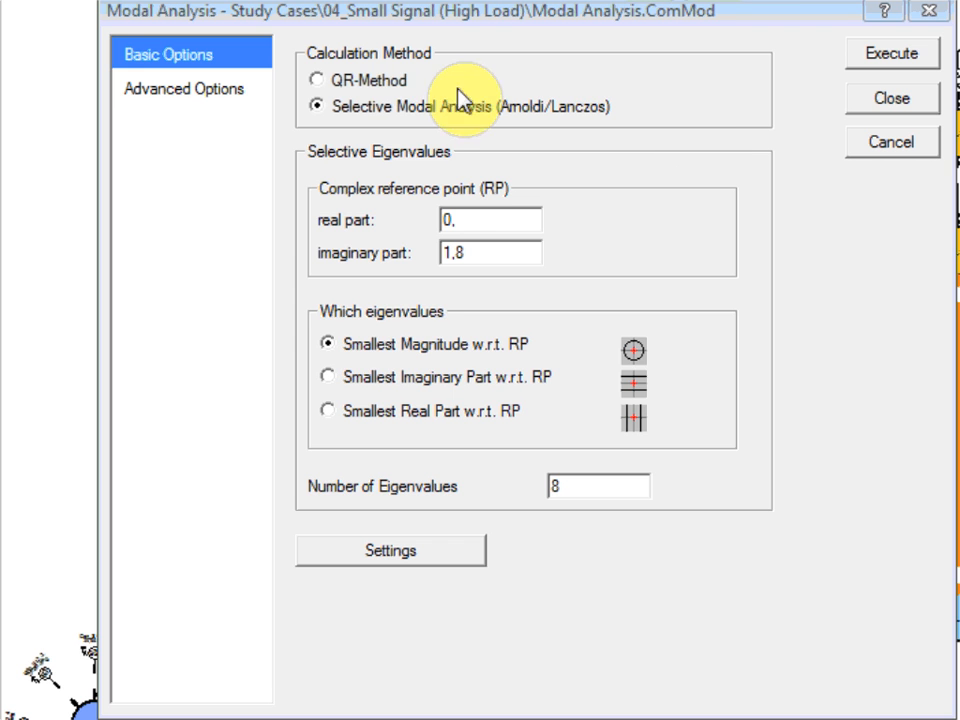
{"action": "left_click", "coordinate": [404, 88]}
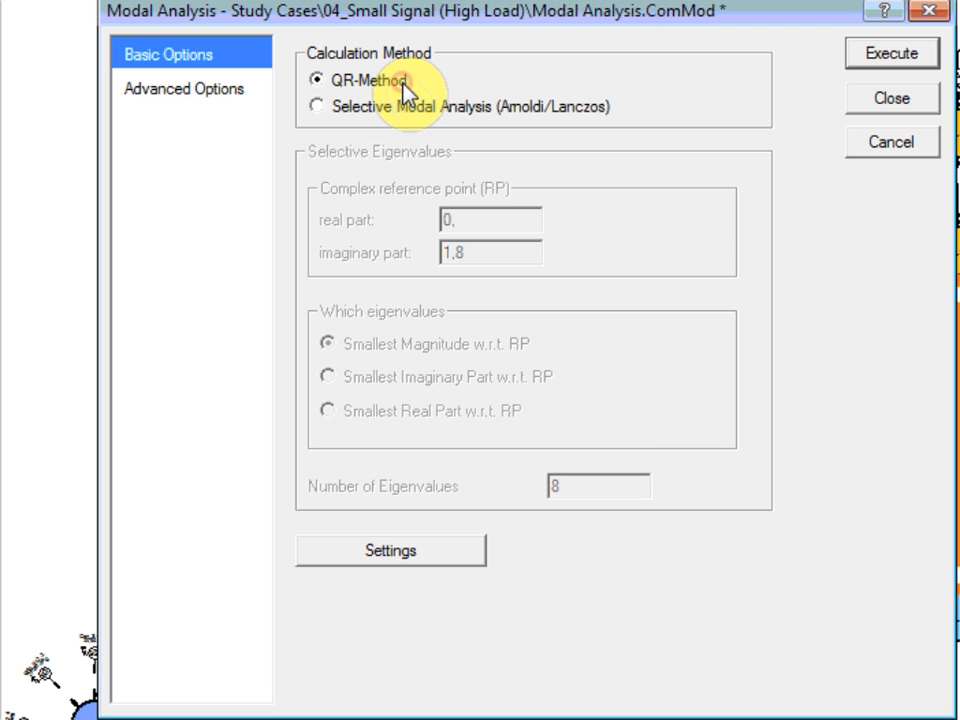
{"action": "left_click", "coordinate": [470, 110]}
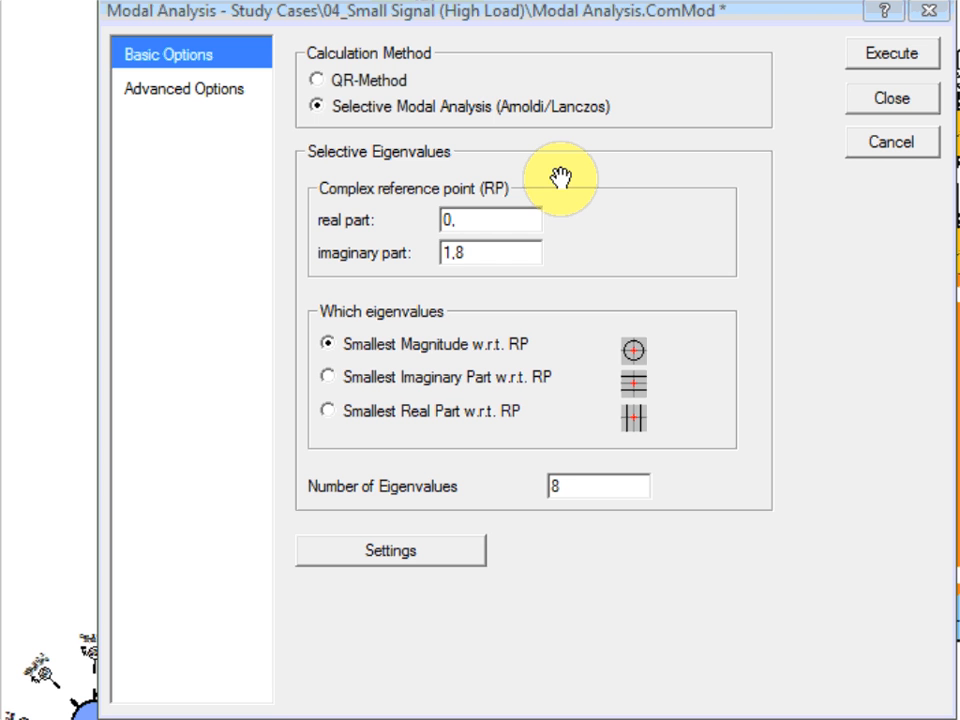
{"action": "left_click", "coordinate": [491, 255]}
{"action": "left_click_drag", "start_coordinate": [491, 255], "coordinate": [437, 262]}
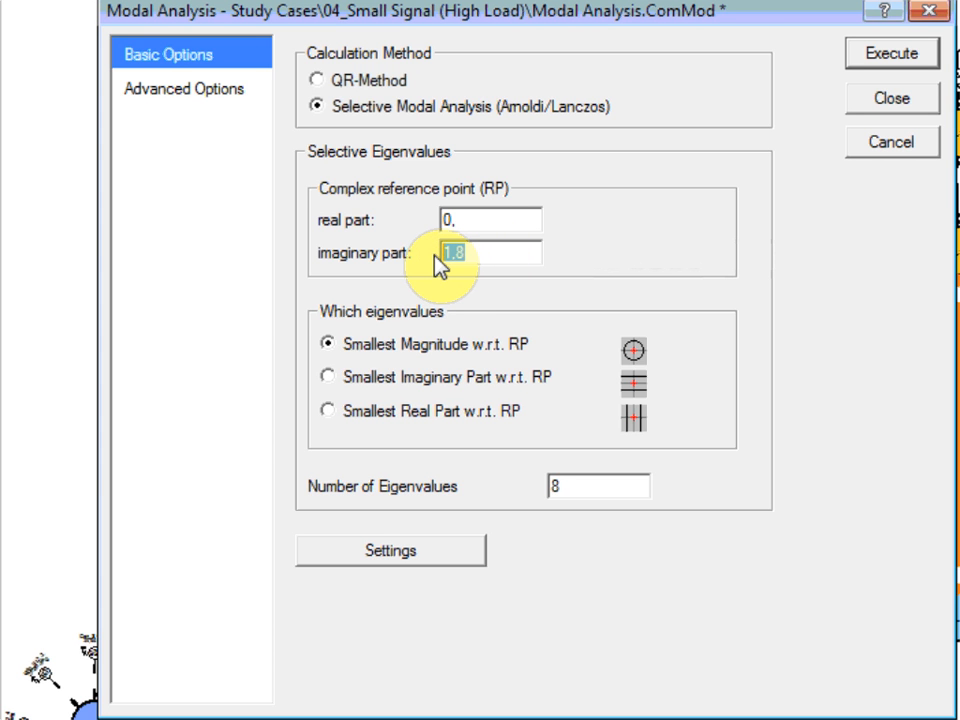
{"action": "type", "text": "6.28"}
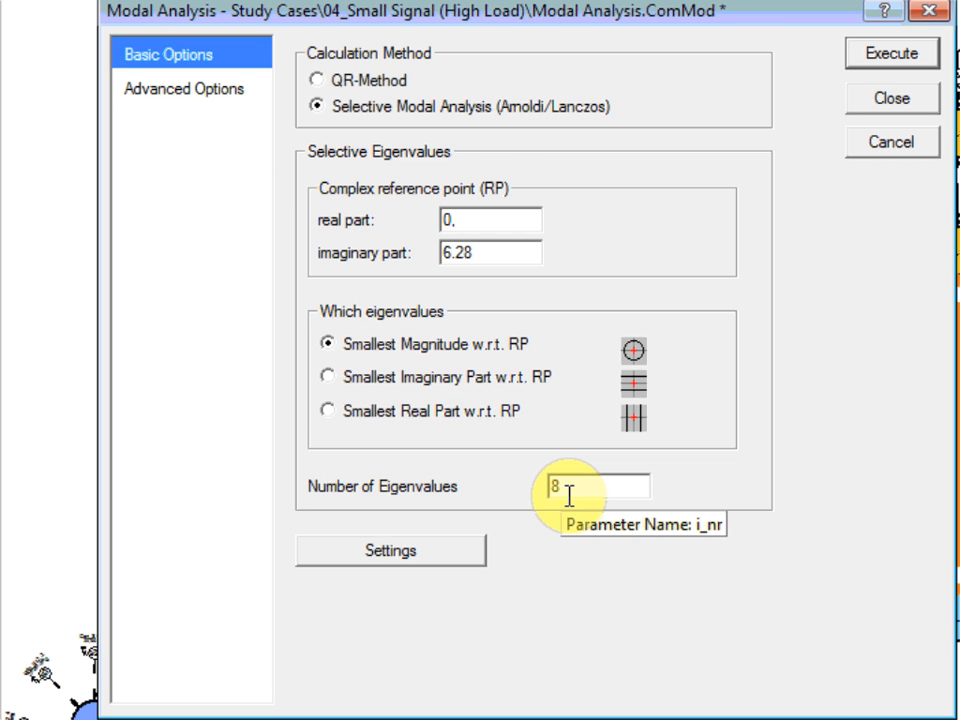
{"action": "left_click", "coordinate": [209, 90]}
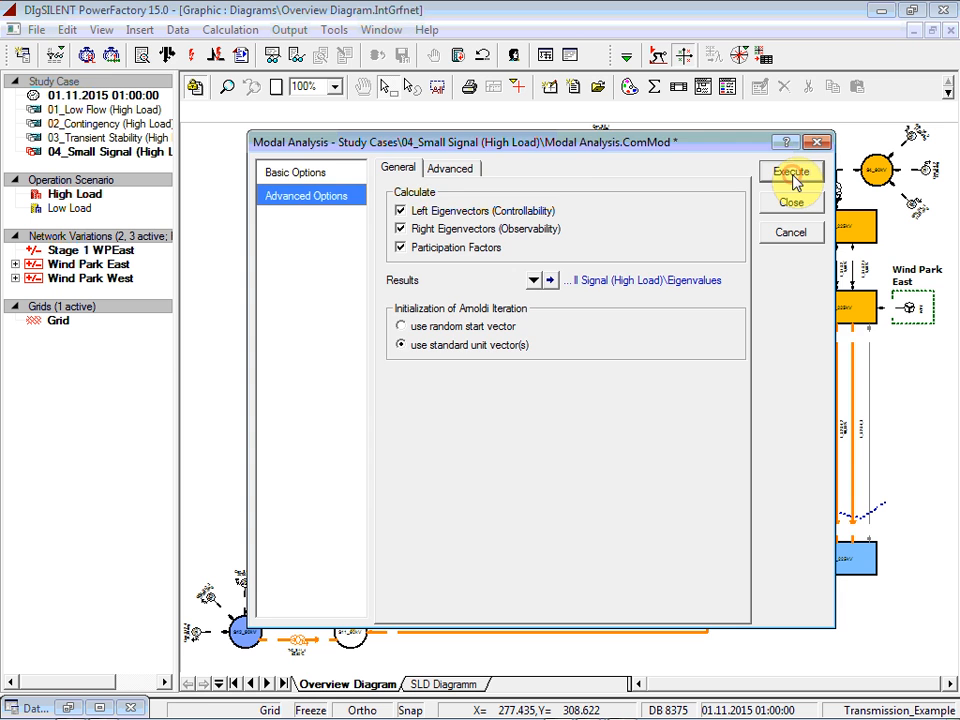
{"action": "left_click", "coordinate": [792, 174]}
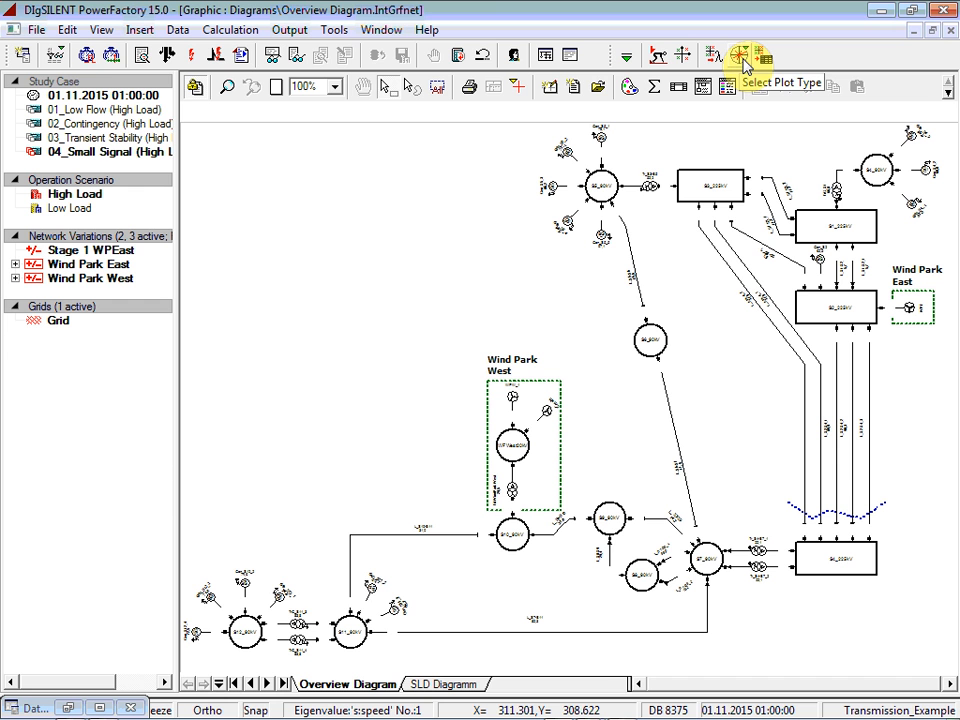
Step: Create an eigenvalue plot of the default modal analysis results with the legend and stability borders shown
{"action": "left_click", "coordinate": [743, 62]}
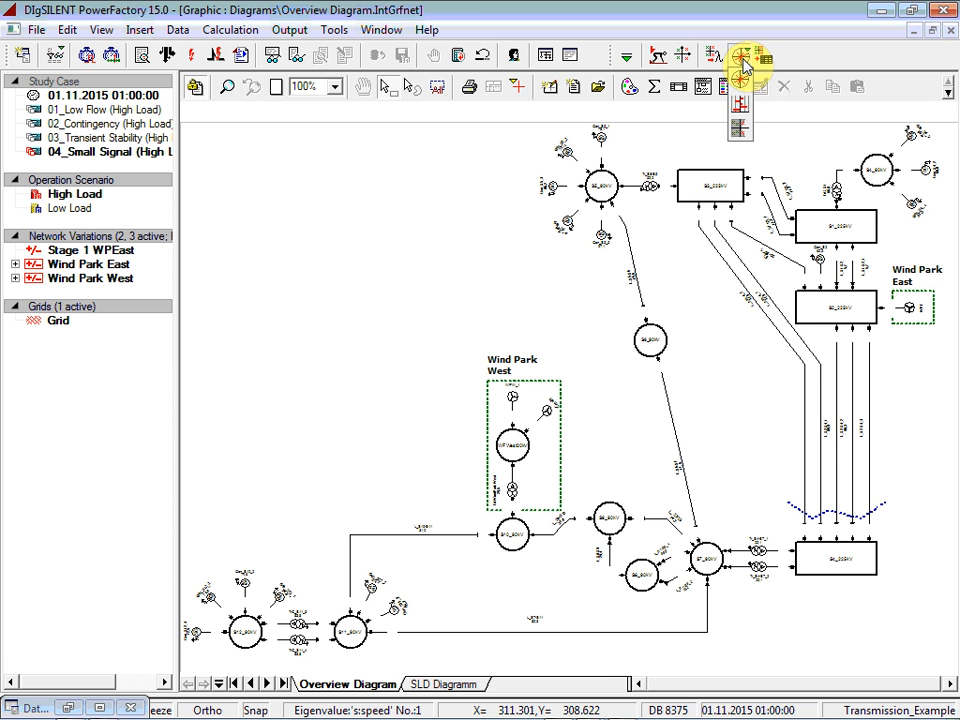
{"action": "left_click", "coordinate": [741, 131]}
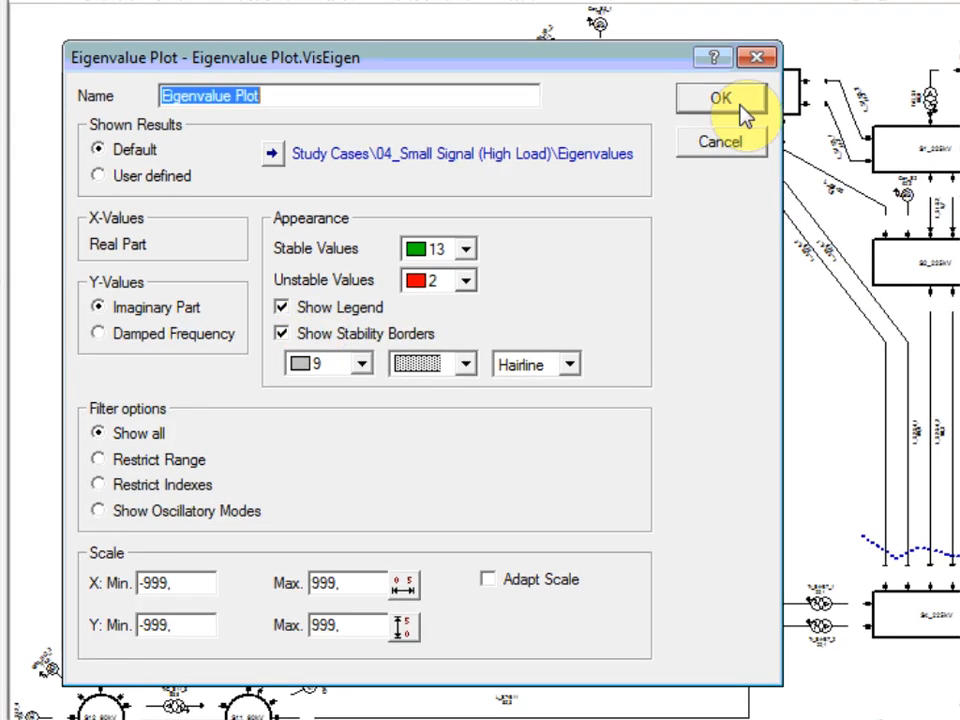
{"action": "left_click", "coordinate": [732, 62]}
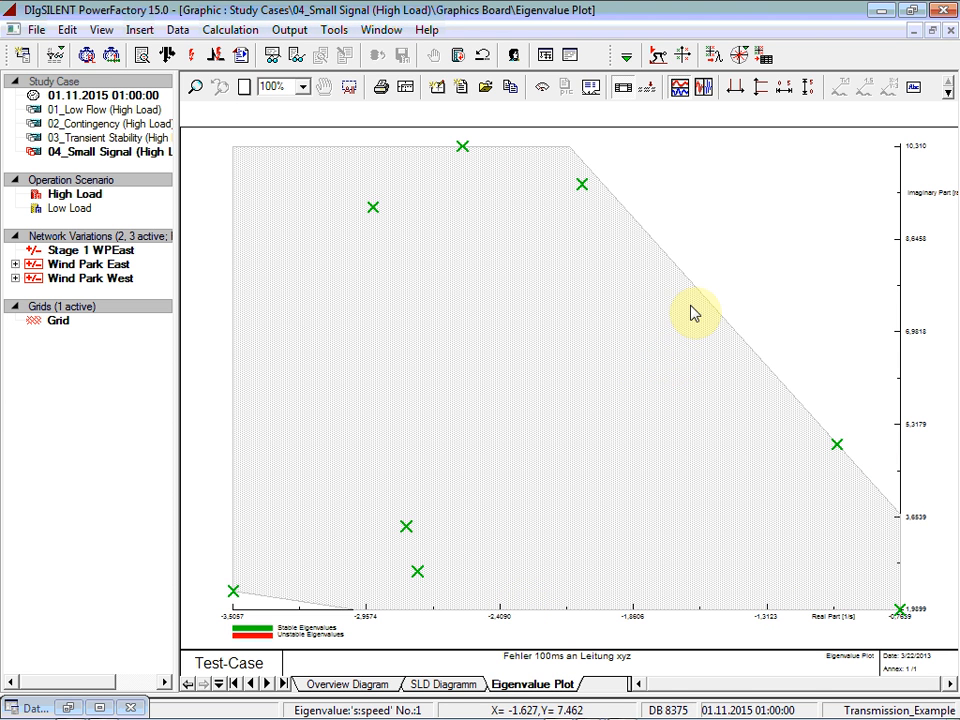
Step: Show the modal analysis eigenvalues in a results table and enlarge its window to reveal the damping columns
{"action": "left_click", "coordinate": [764, 57]}
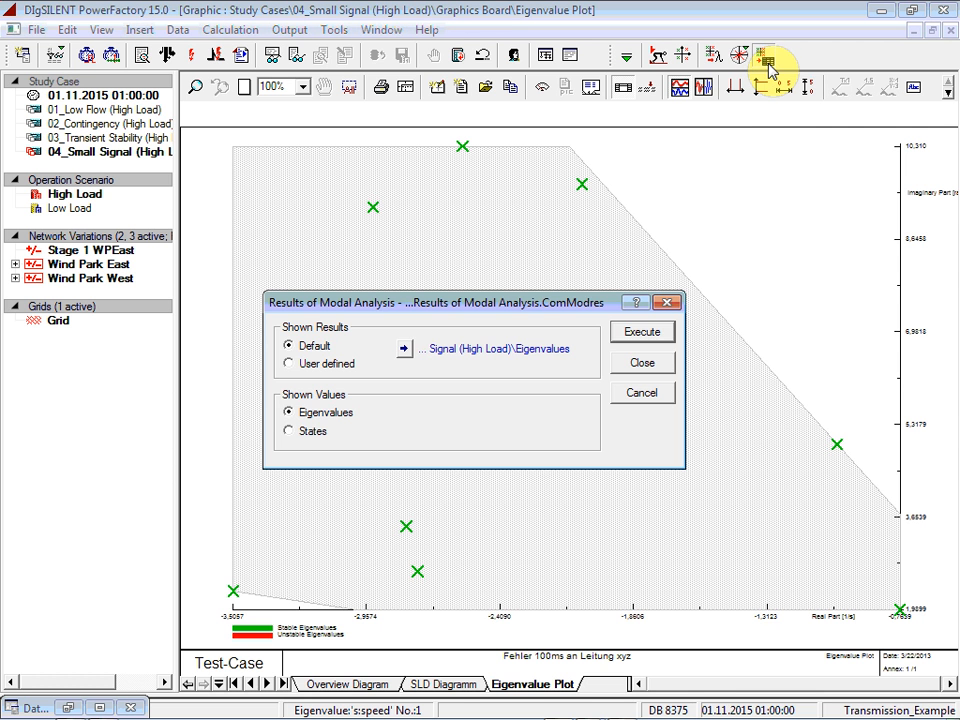
{"action": "left_click", "coordinate": [655, 340]}
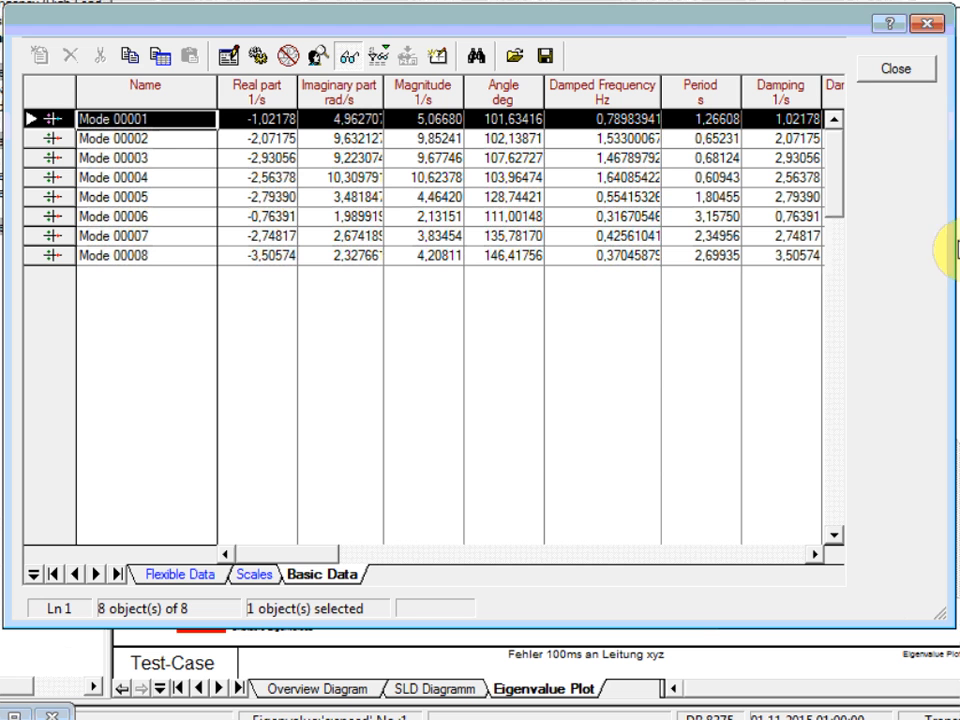
{"action": "left_click_drag", "start_coordinate": [953, 250], "coordinate": [959, 245]}
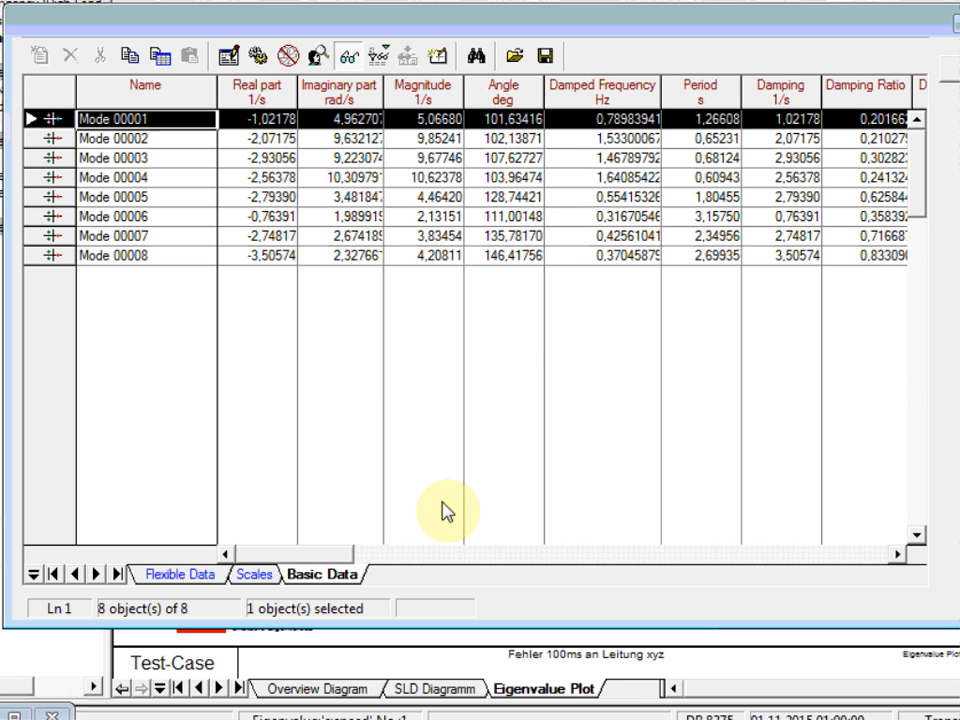
{"action": "left_click_drag", "start_coordinate": [317, 553], "coordinate": [516, 555]}
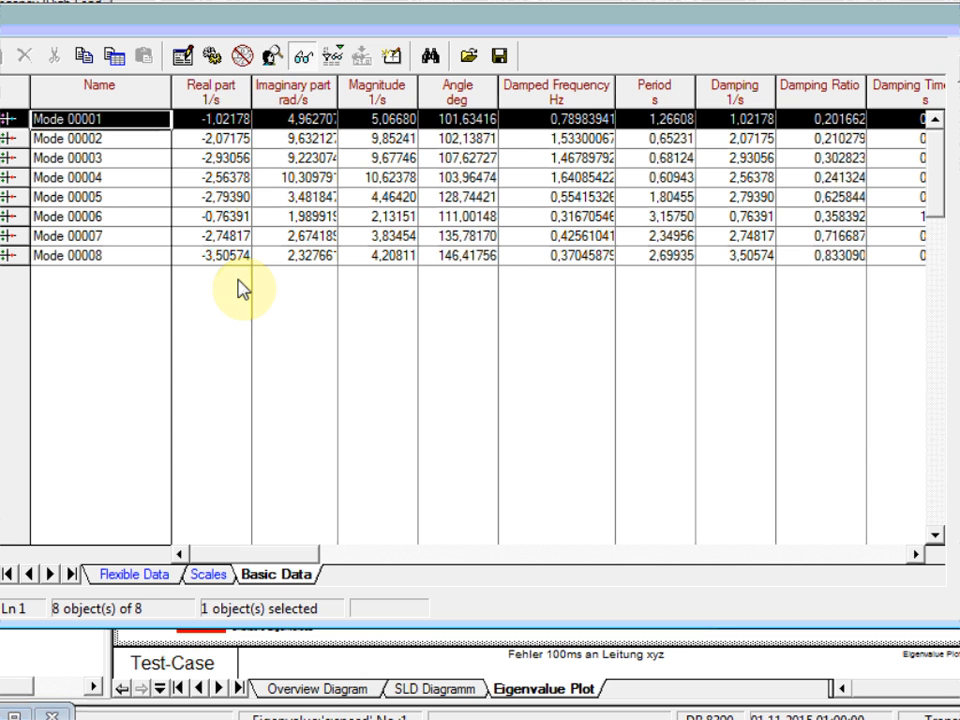
Step: Sort the modes by real part and create a participation bar plot for Mode 00001
{"action": "left_click", "coordinate": [212, 95]}
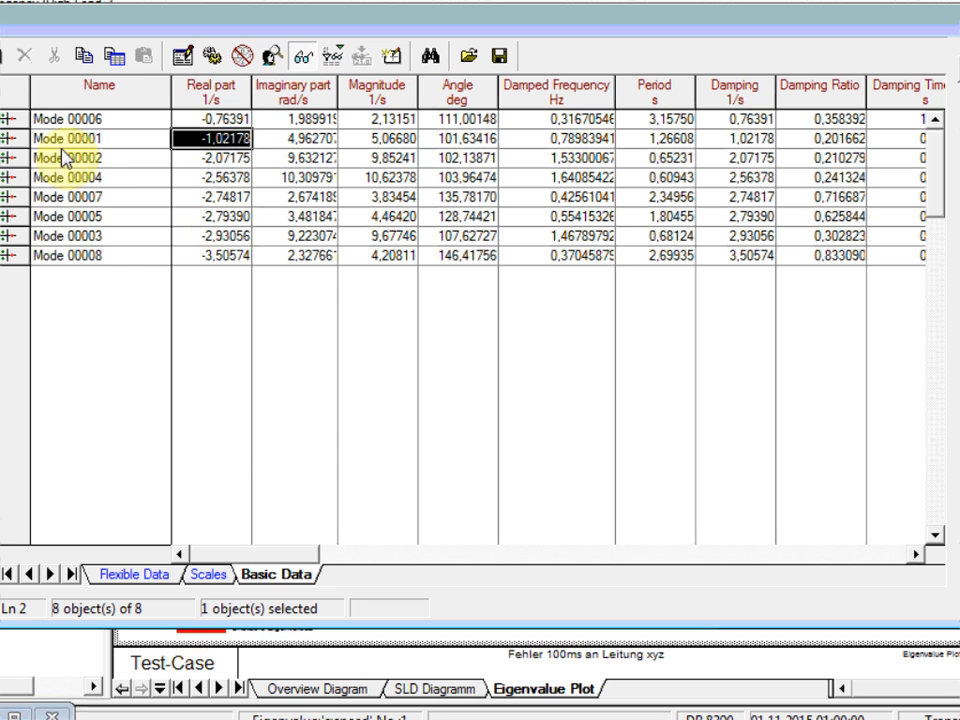
{"action": "left_click", "coordinate": [8, 143]}
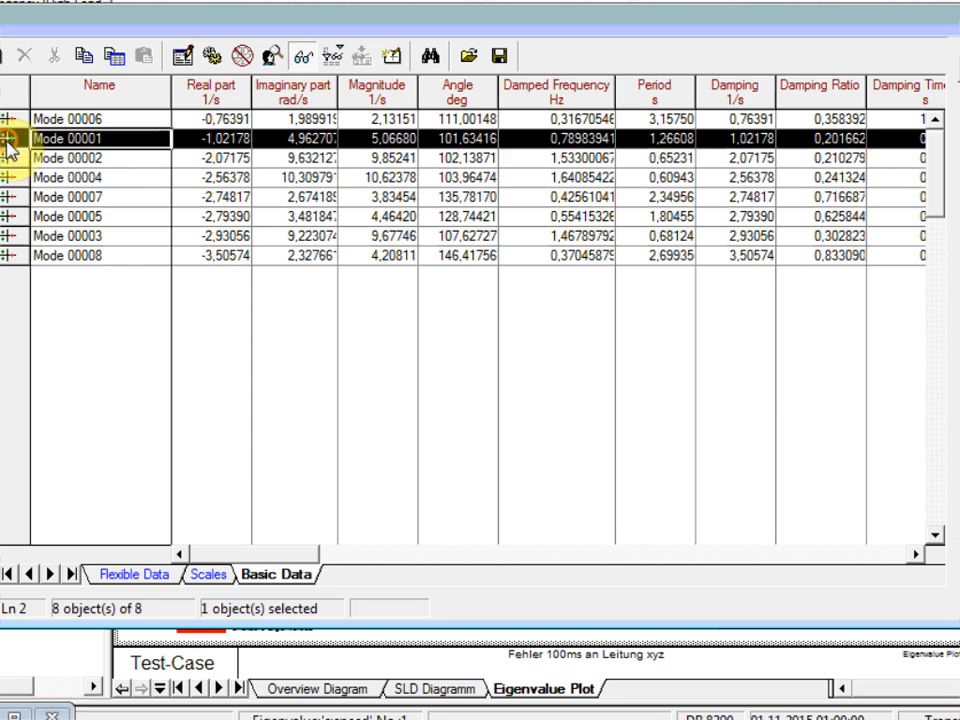
{"action": "right_click", "coordinate": [8, 143]}
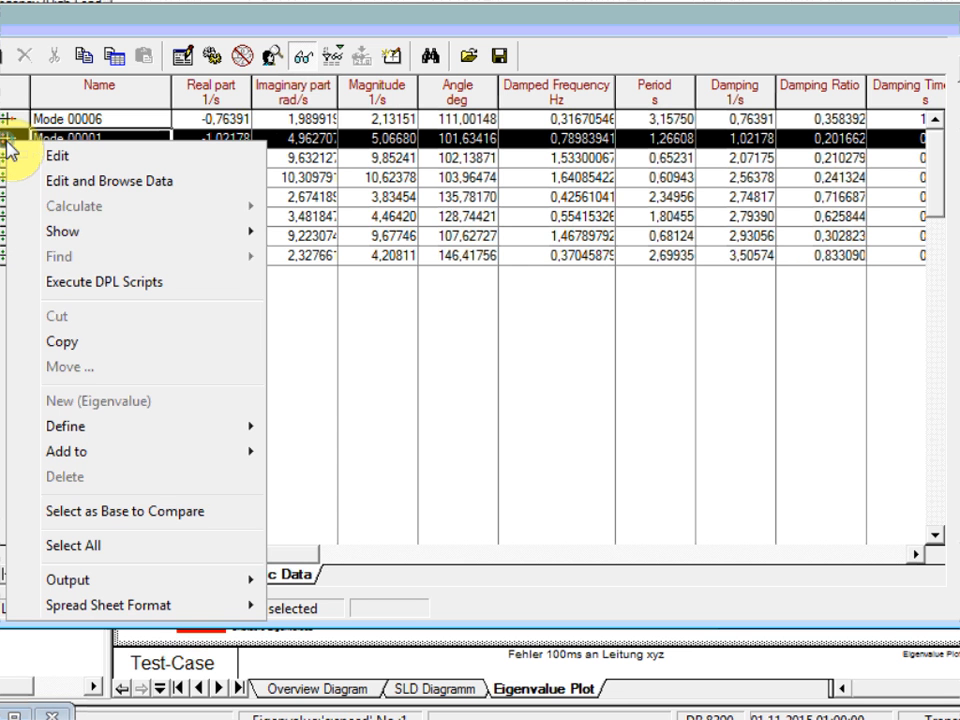
{"action": "mouse_move", "coordinate": [55, 234]}
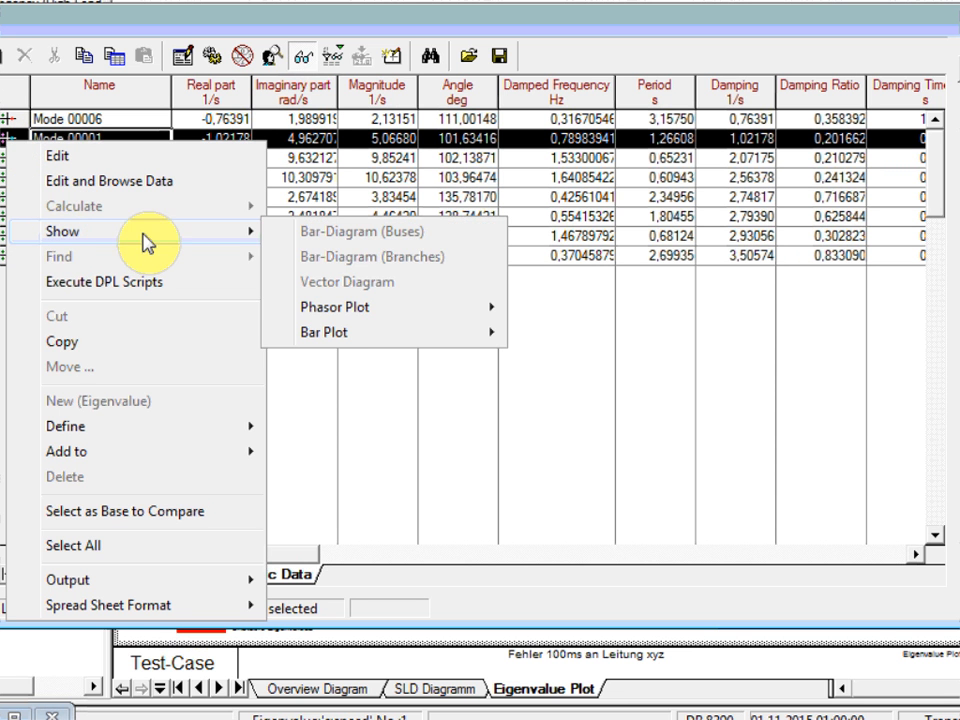
{"action": "mouse_move", "coordinate": [446, 343]}
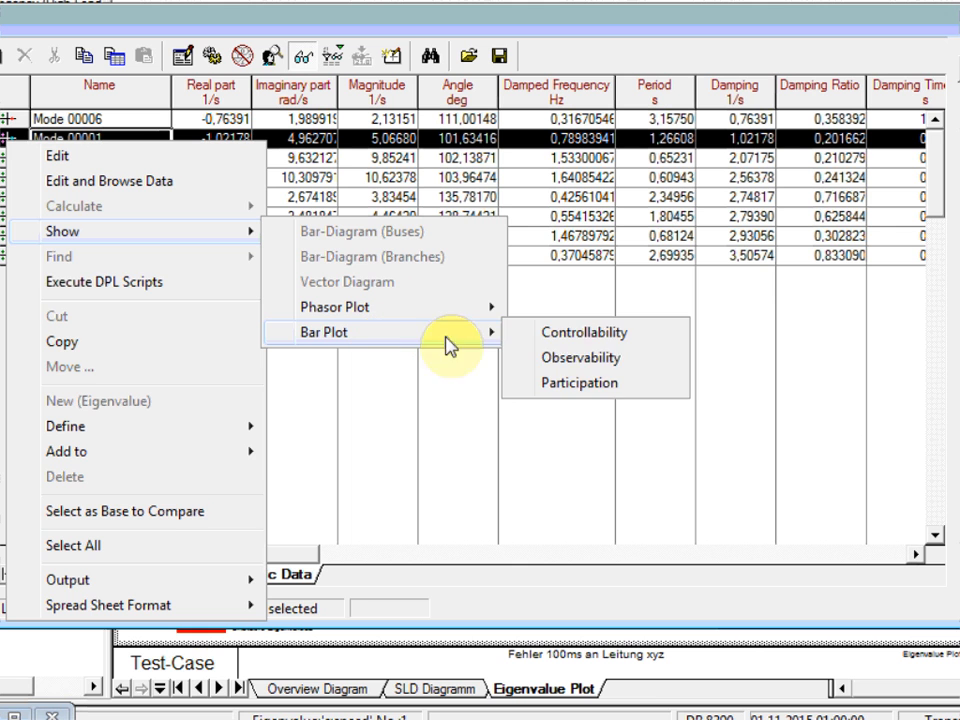
{"action": "left_click", "coordinate": [598, 386]}
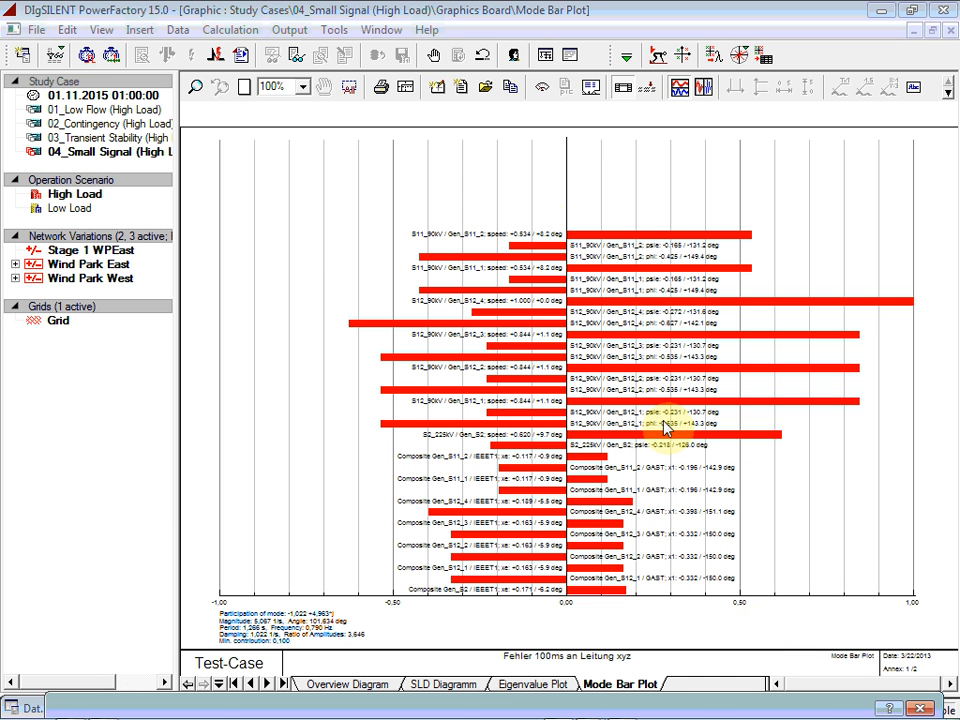
Step: Return to the eigenvalue plot and examine the oscillation parameters of the Mode 00003 eigenvalue
{"action": "left_click", "coordinate": [530, 683]}
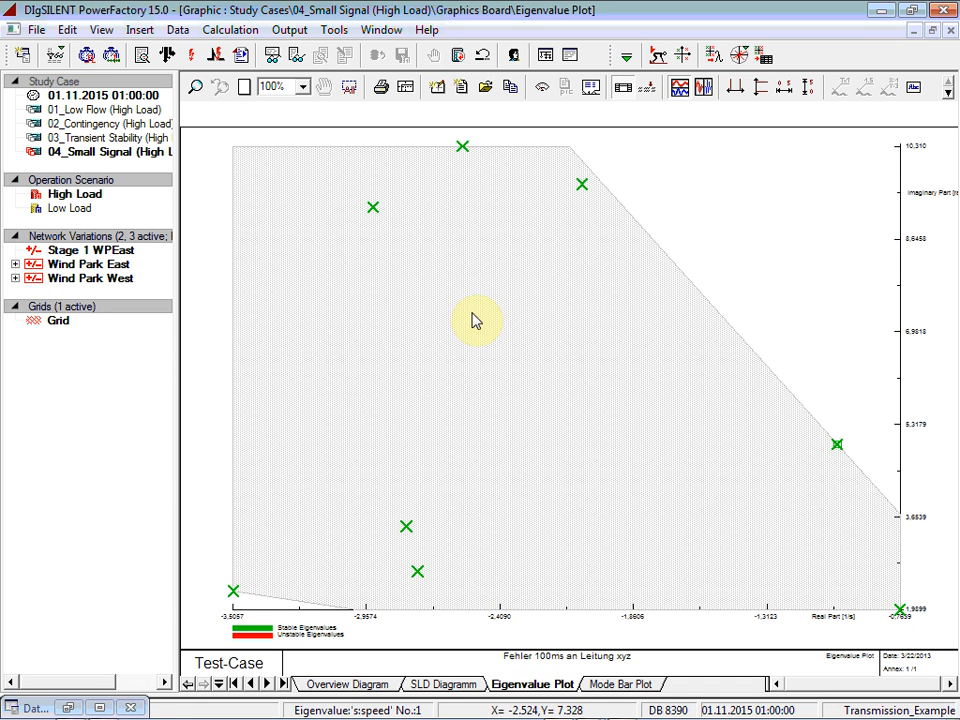
{"action": "double_click", "coordinate": [373, 210]}
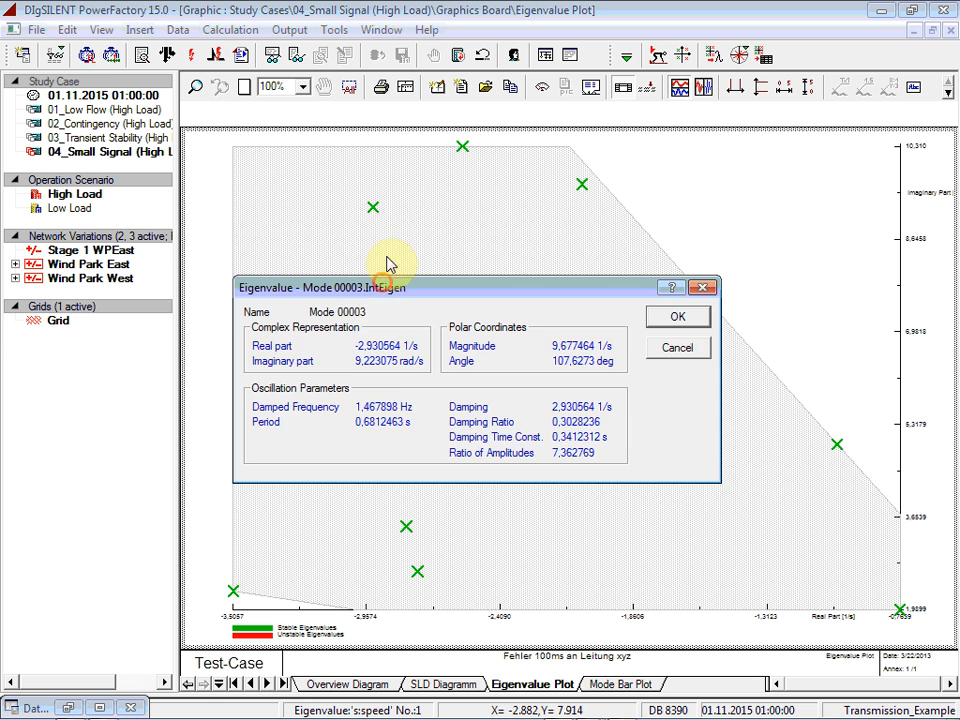
{"action": "left_click_drag", "start_coordinate": [390, 278], "coordinate": [383, 248]}
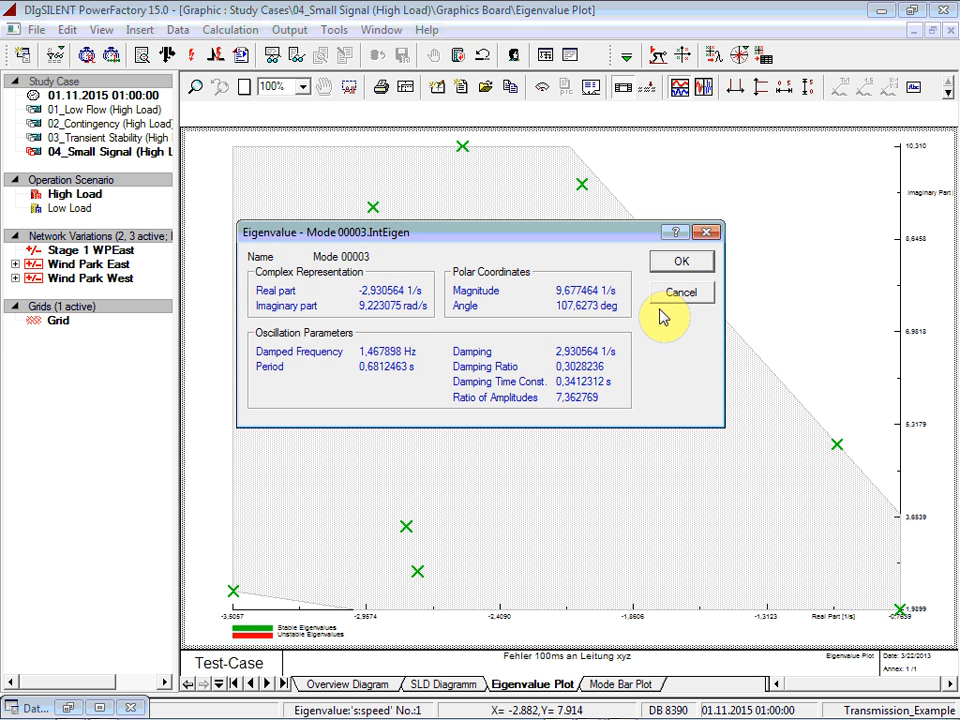
{"action": "left_click", "coordinate": [681, 262]}
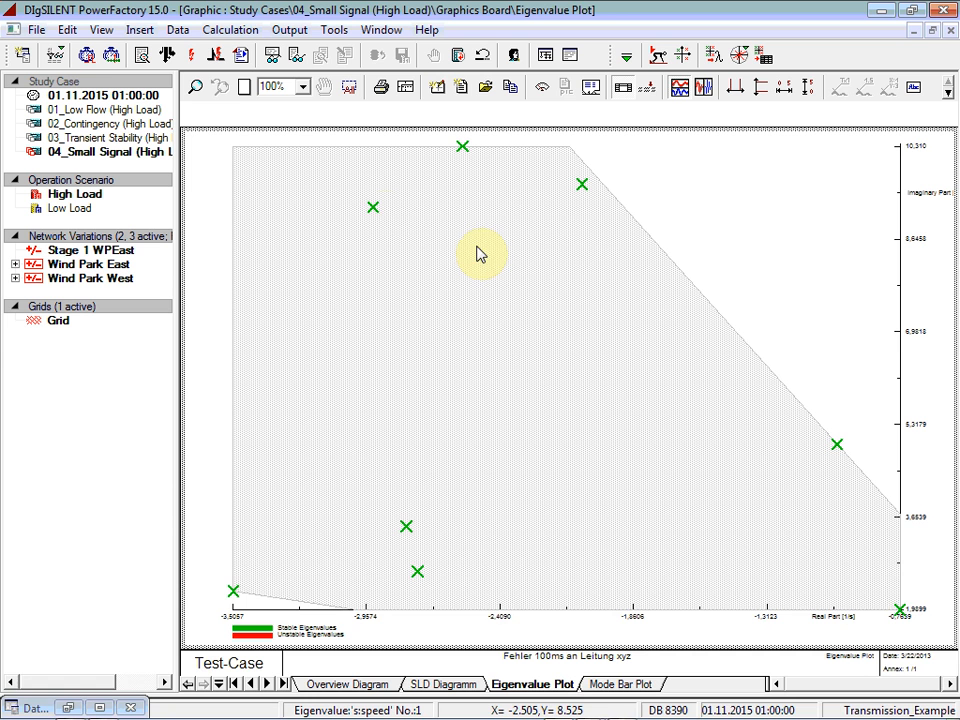
Step: Create a participation phasor plot for the Mode 00003 eigenvalue
{"action": "right_click", "coordinate": [374, 215]}
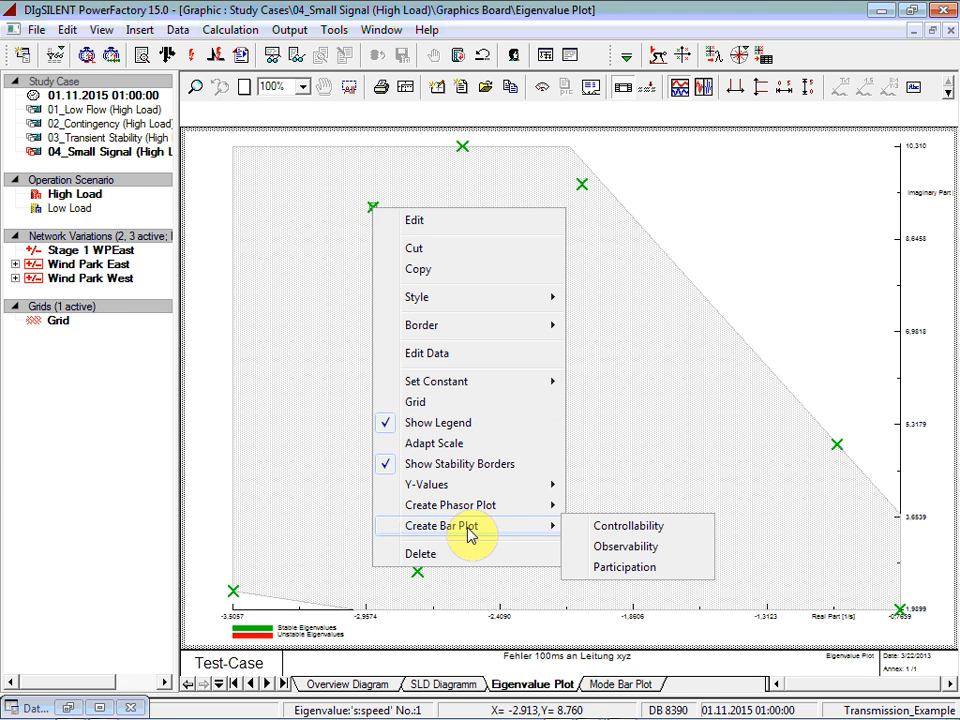
{"action": "mouse_move", "coordinate": [470, 507]}
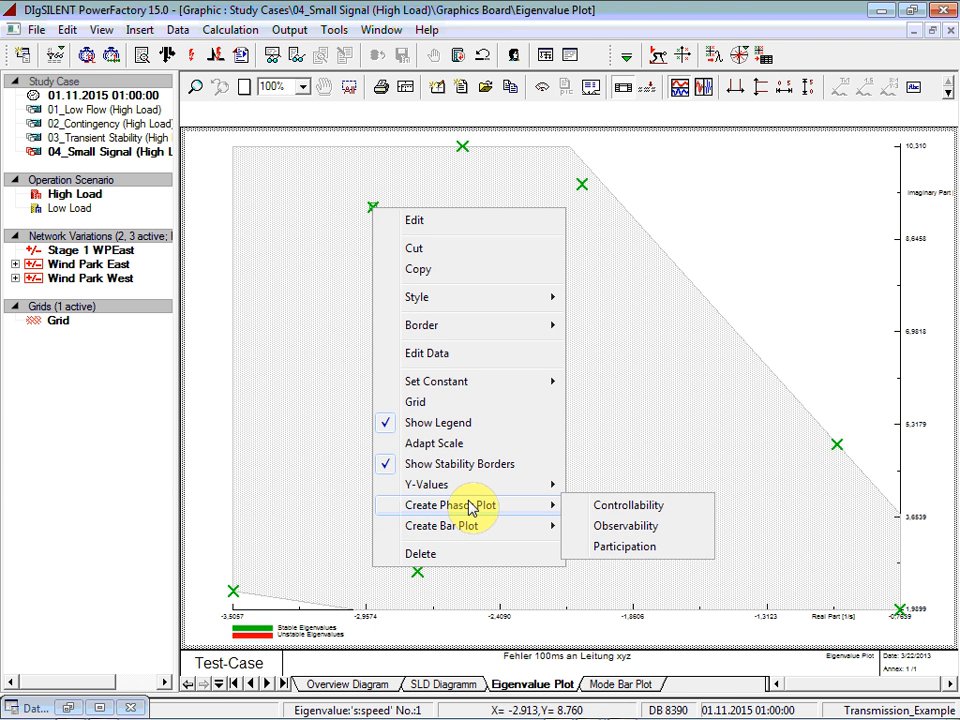
{"action": "left_click", "coordinate": [621, 545]}
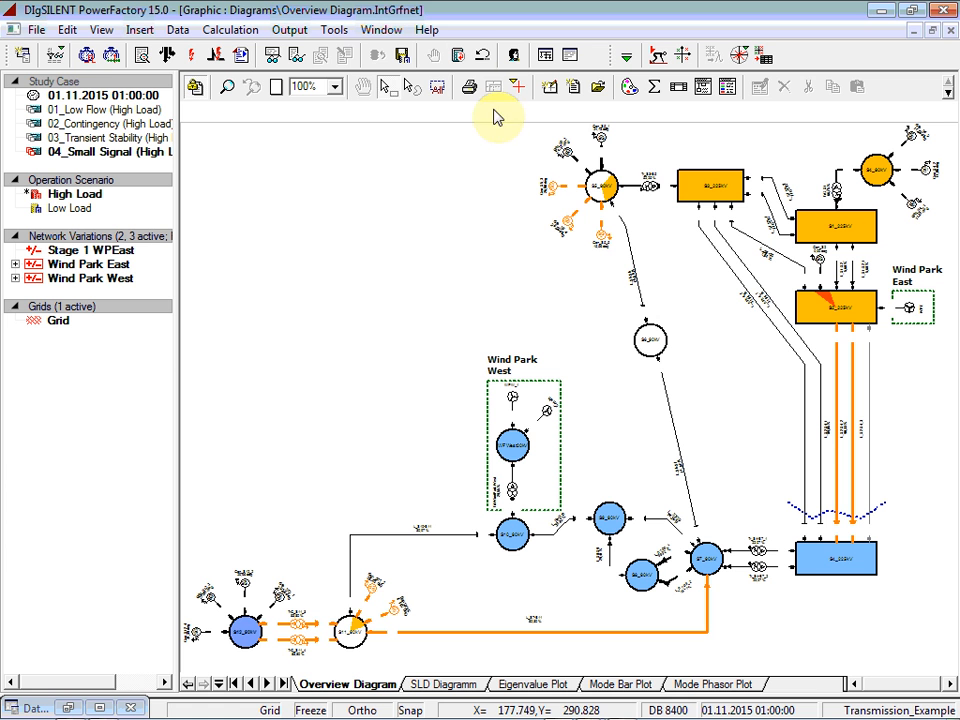
Step: Reset the calculation and switch off the second of the two long 225 kV lines running from busbar B3 to B4 in the overview diagram
{"action": "left_click", "coordinate": [463, 64]}
{"action": "left_click", "coordinate": [516, 430]}
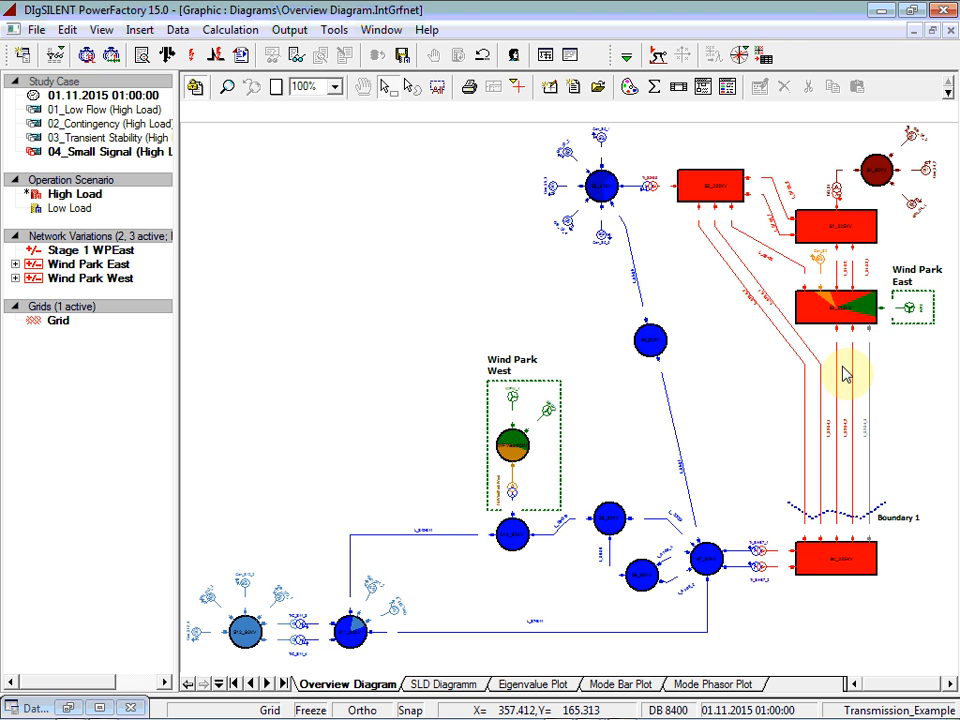
{"action": "left_click", "coordinate": [820, 382]}
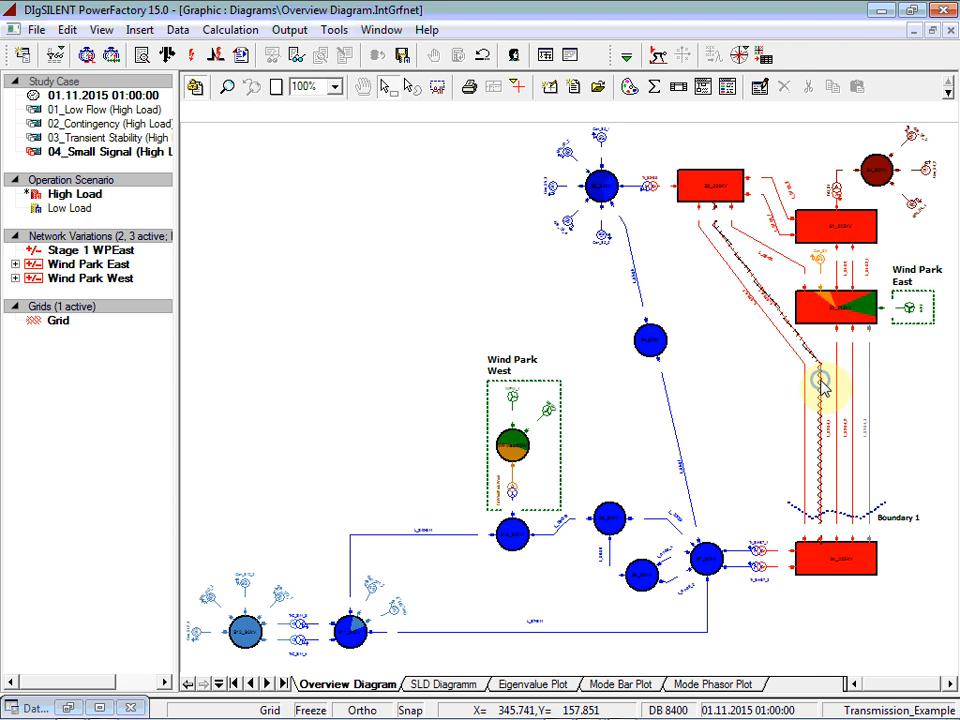
{"action": "right_click", "coordinate": [820, 382]}
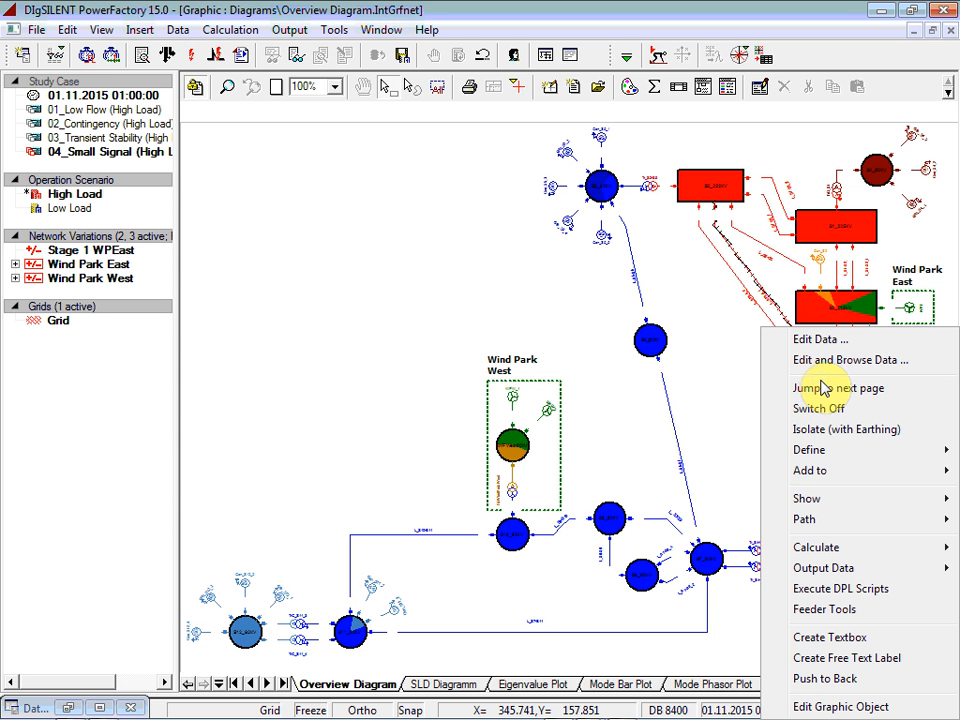
{"action": "left_click", "coordinate": [864, 413]}
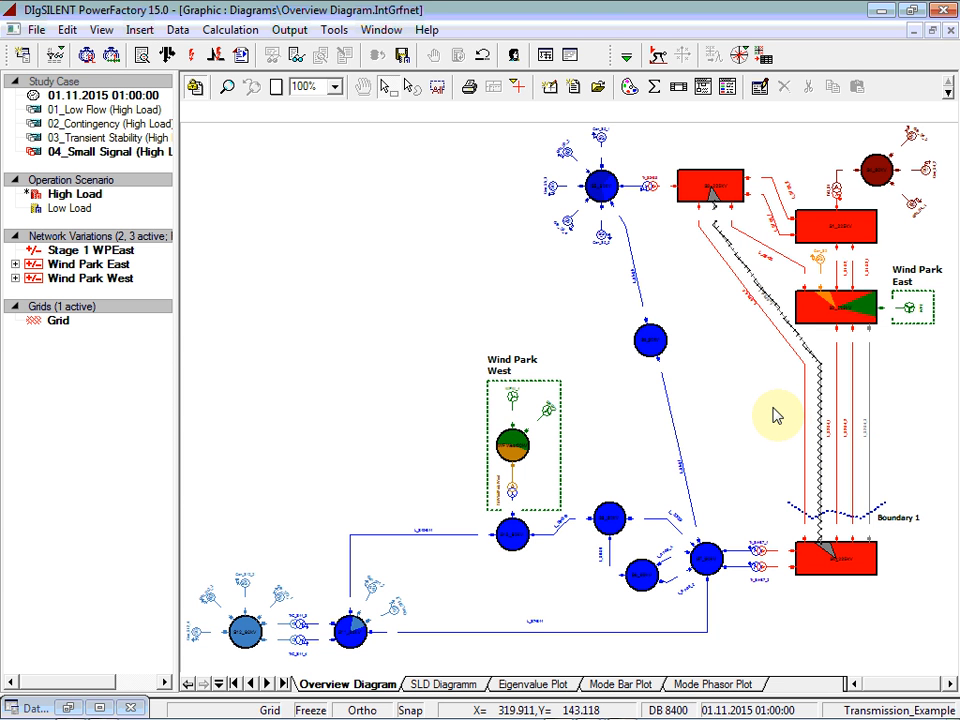
Step: Run a balanced AC load flow and calculate the initial conditions with RMS values
{"action": "left_click", "coordinate": [166, 60]}
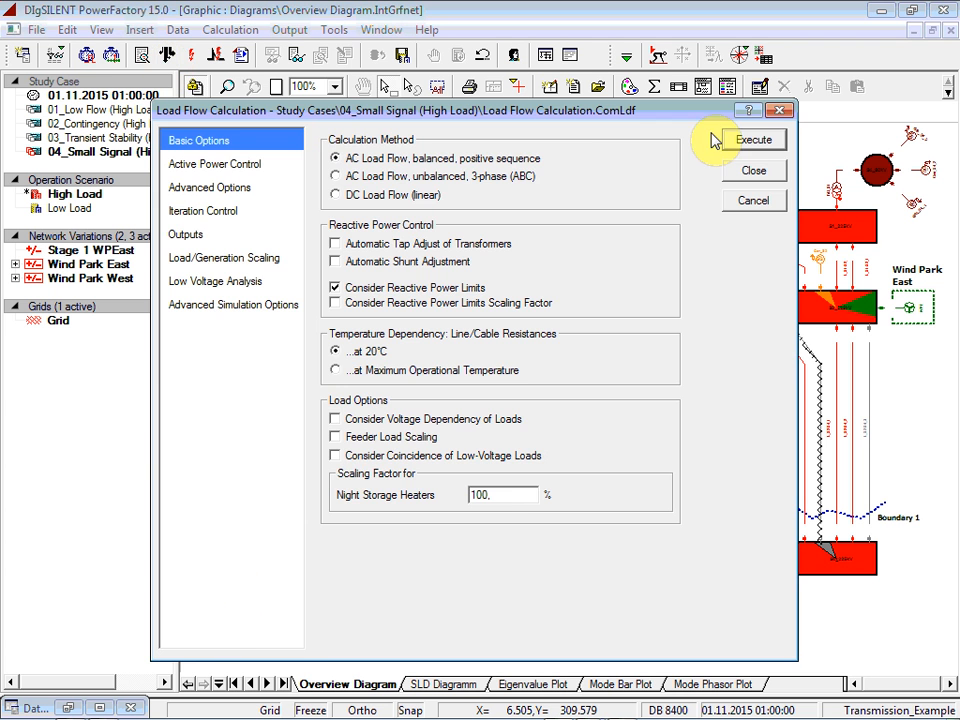
{"action": "left_click", "coordinate": [737, 143]}
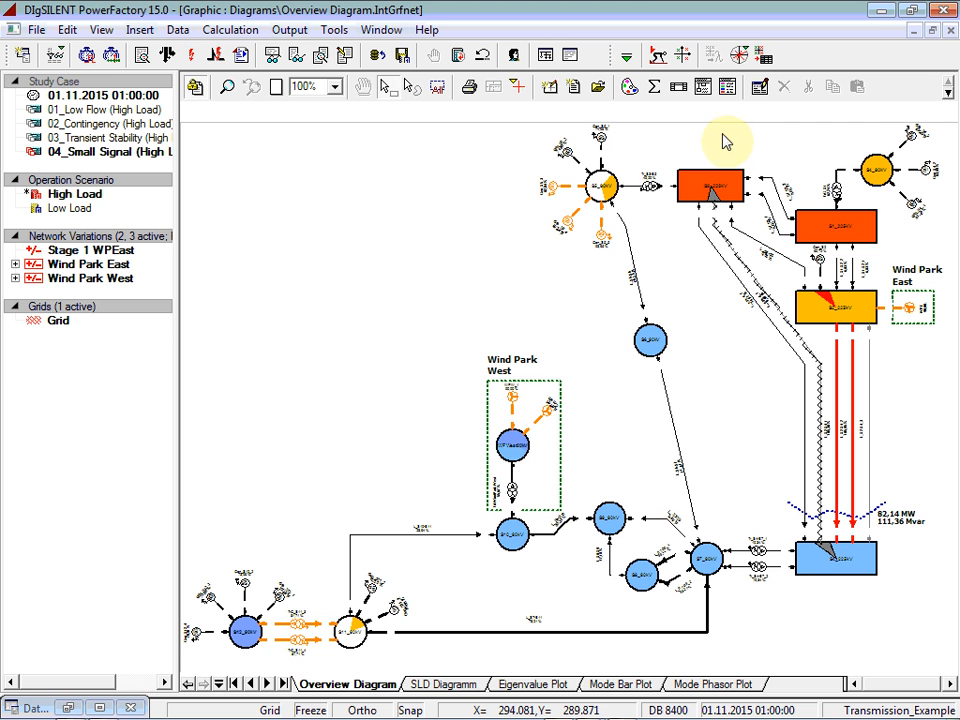
{"action": "left_click", "coordinate": [659, 60]}
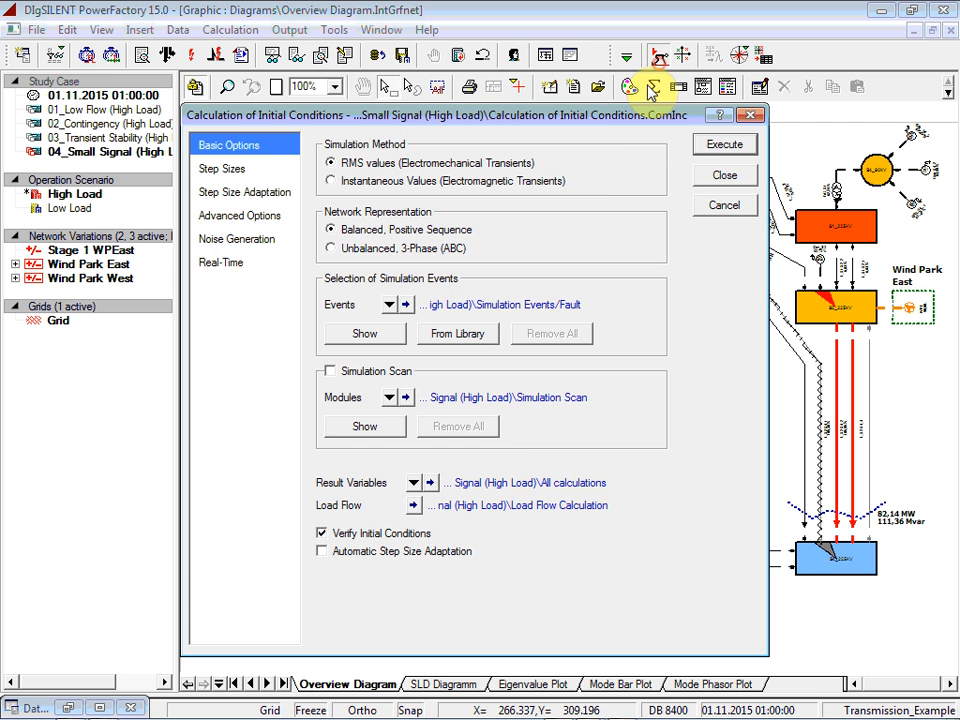
{"action": "left_click", "coordinate": [716, 143]}
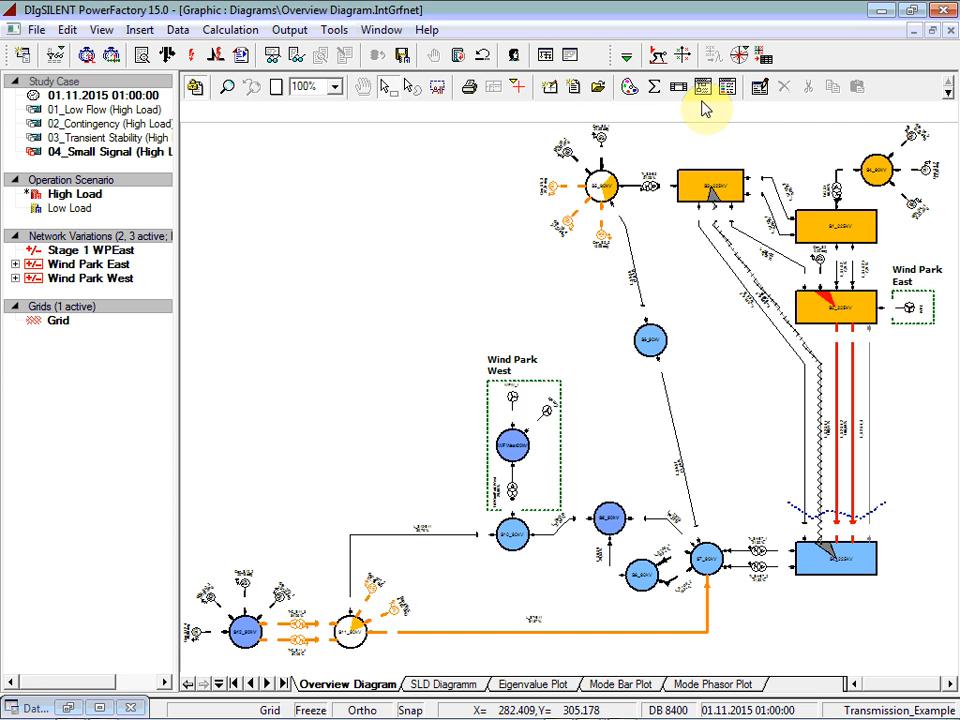
Step: Run the Selective Modal Analysis (Arnoldi/Lanczos) for 8 eigenvalues and create a new eigenvalue plot of the default results
{"action": "left_click", "coordinate": [686, 57]}
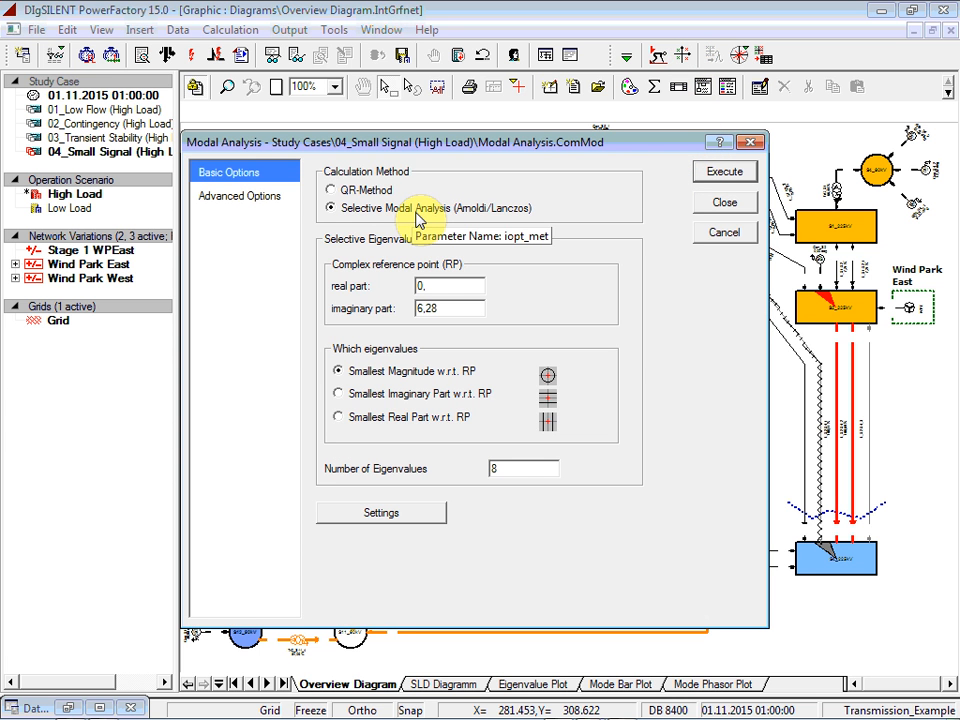
{"action": "left_click", "coordinate": [718, 175]}
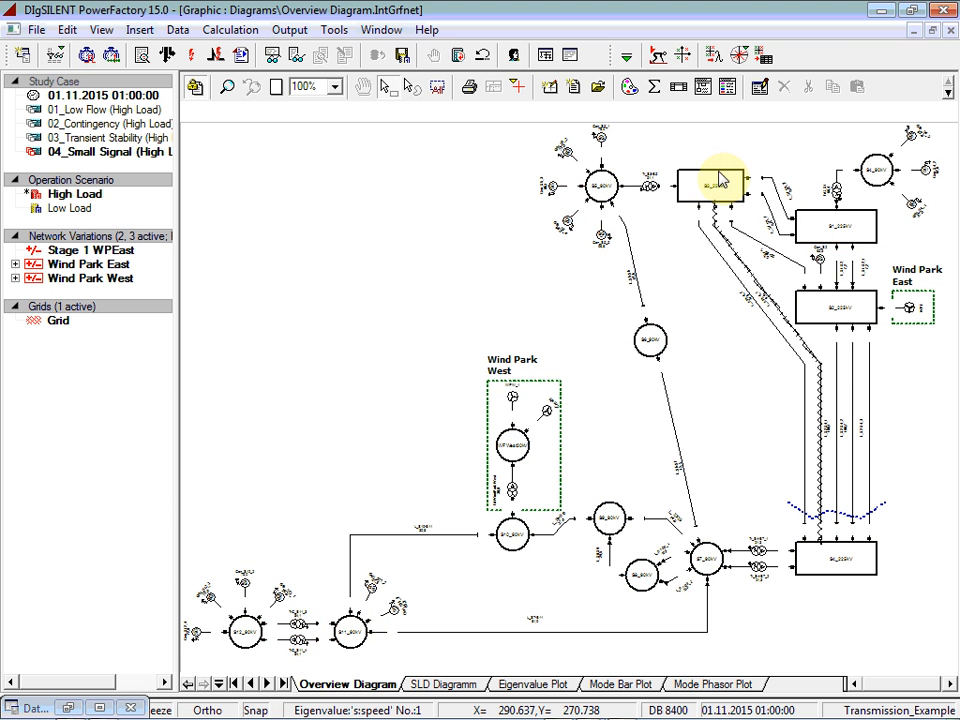
{"action": "left_click", "coordinate": [739, 54]}
{"action": "left_click", "coordinate": [739, 133]}
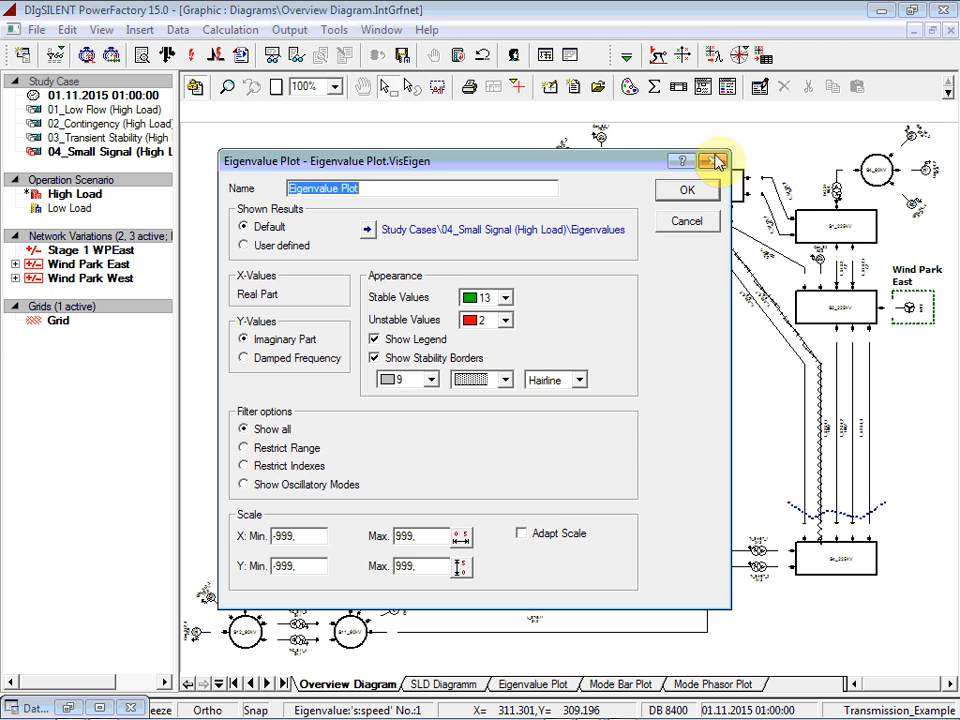
{"action": "left_click", "coordinate": [688, 190]}
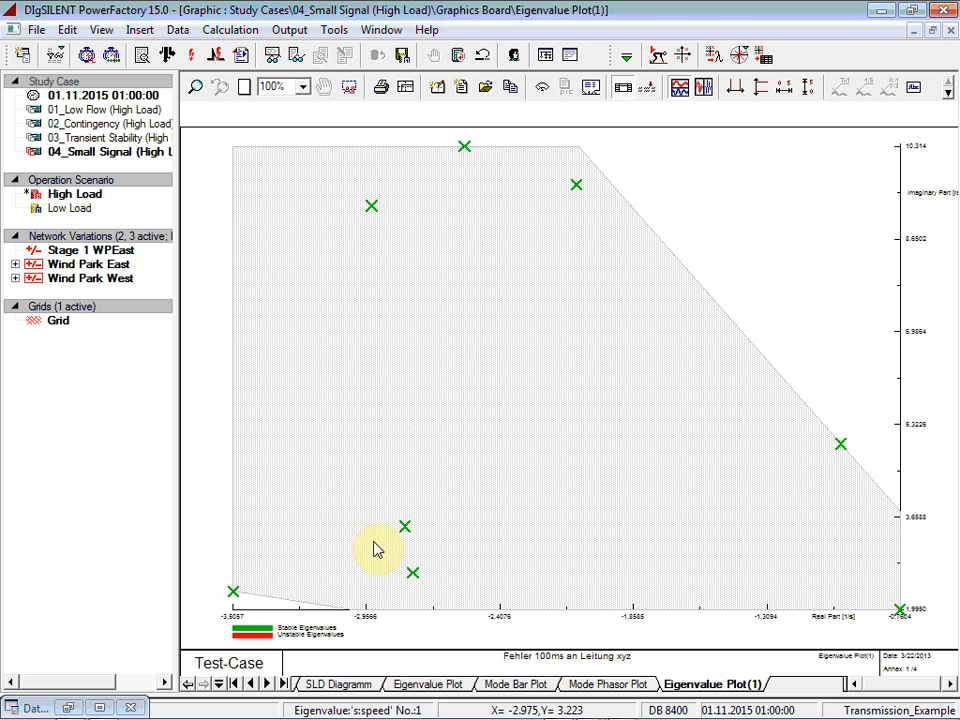
Step: Show the default eigenvalue results in a table, sort the modes by real part to review them, and close the table
{"action": "left_click", "coordinate": [764, 55]}
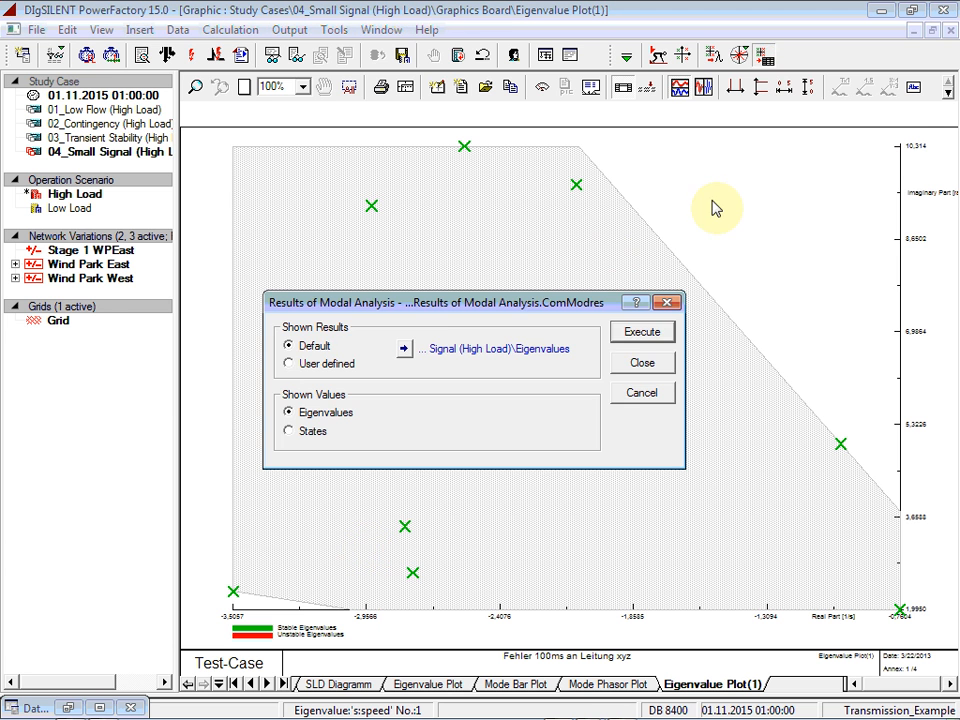
{"action": "left_click", "coordinate": [636, 334]}
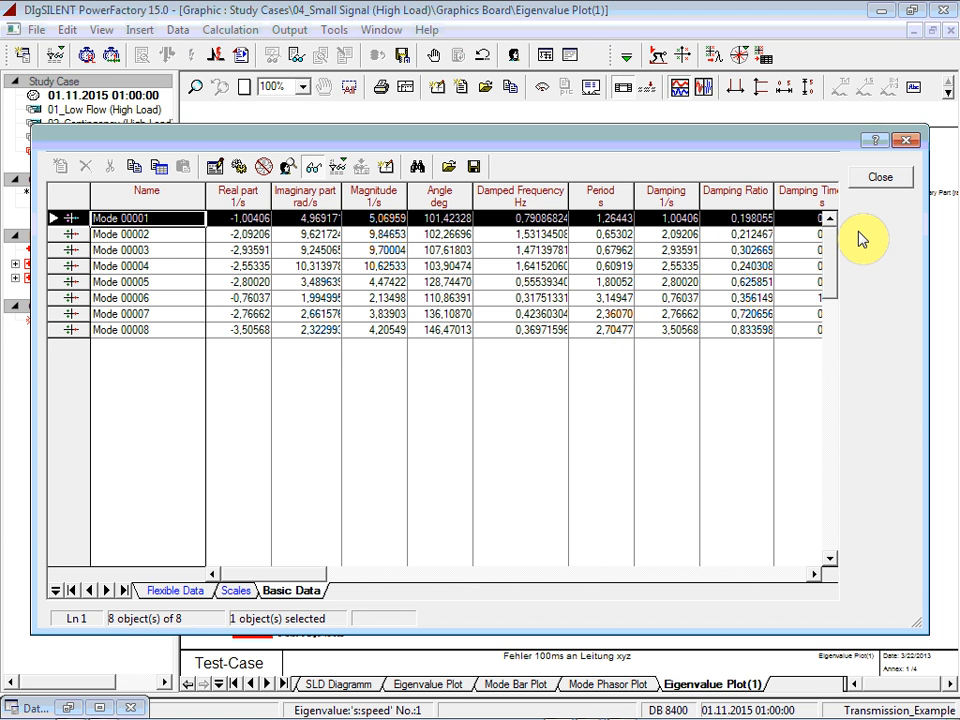
{"action": "left_click", "coordinate": [248, 200]}
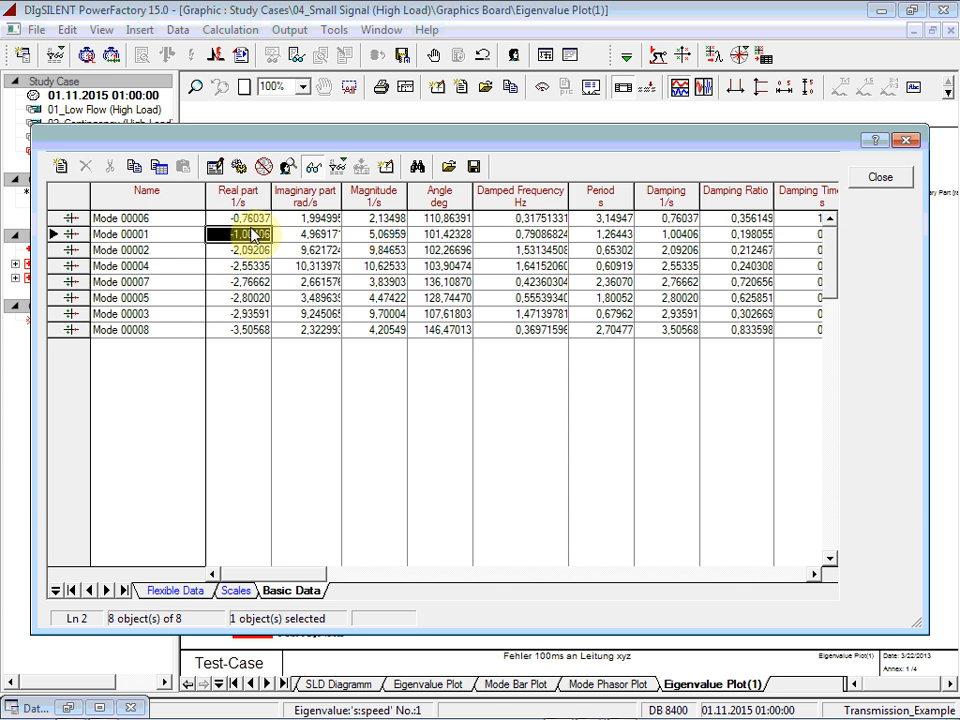
{"action": "left_click", "coordinate": [889, 182]}
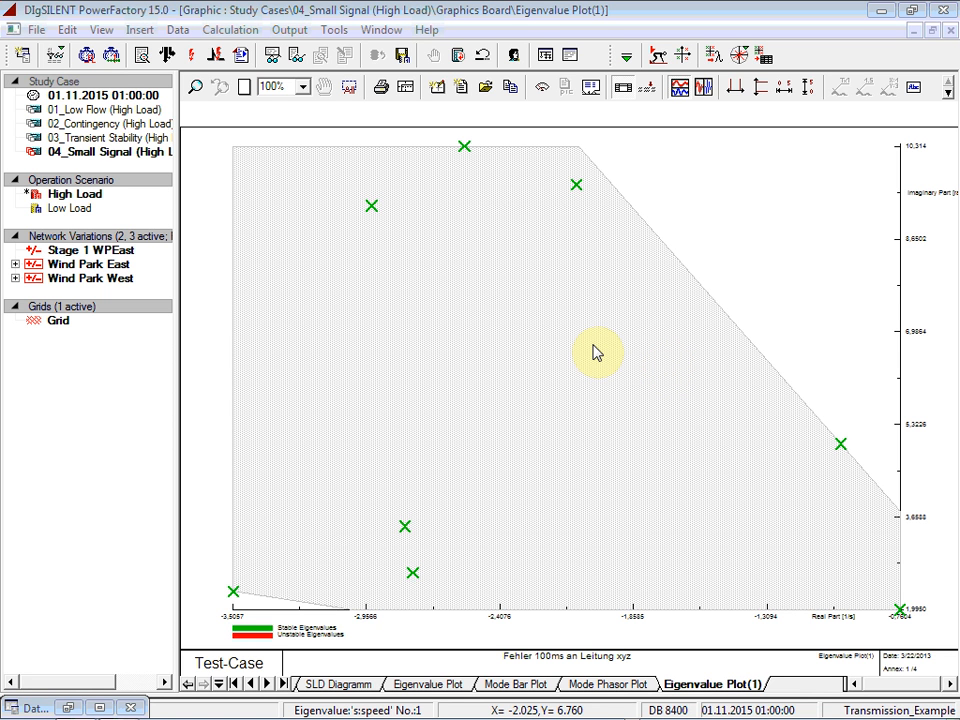
Step: Open the user manual from the program's help and find the Modal Analysis / Eigenvalue Calculation chapter's sections under Power System Analysis Functions
{"action": "left_click", "coordinate": [427, 30]}
{"action": "left_click", "coordinate": [424, 99]}
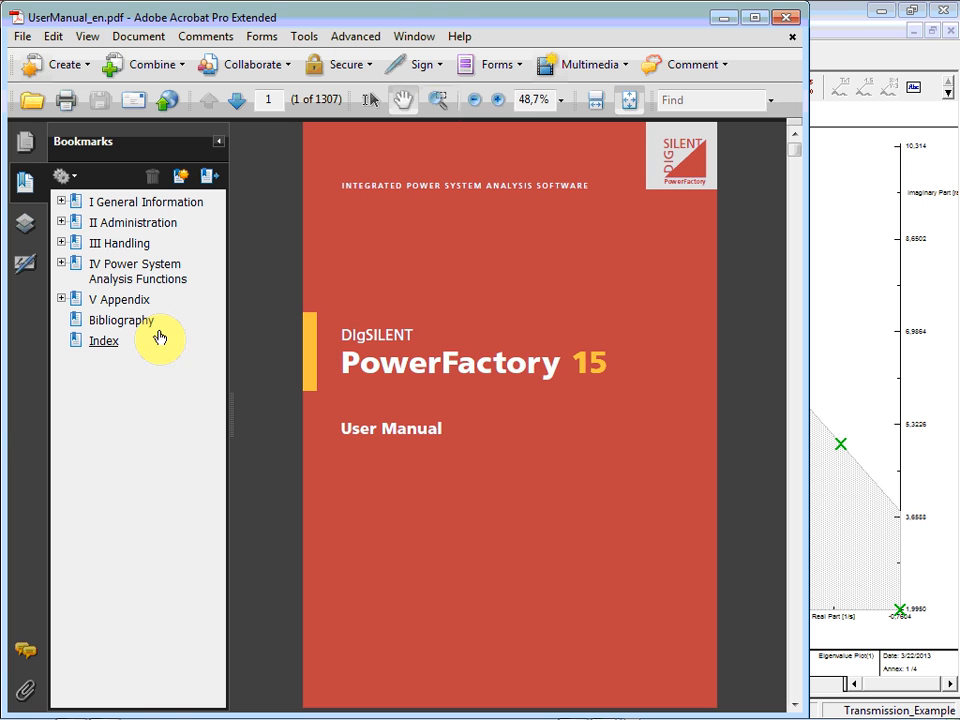
{"action": "left_click", "coordinate": [167, 271]}
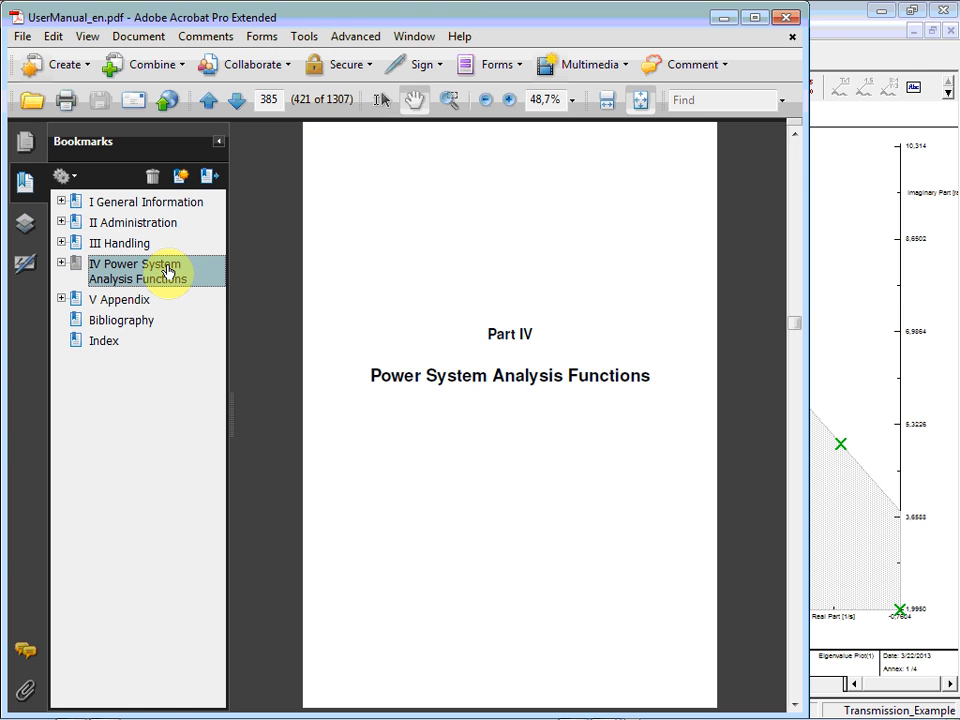
{"action": "left_click", "coordinate": [61, 263]}
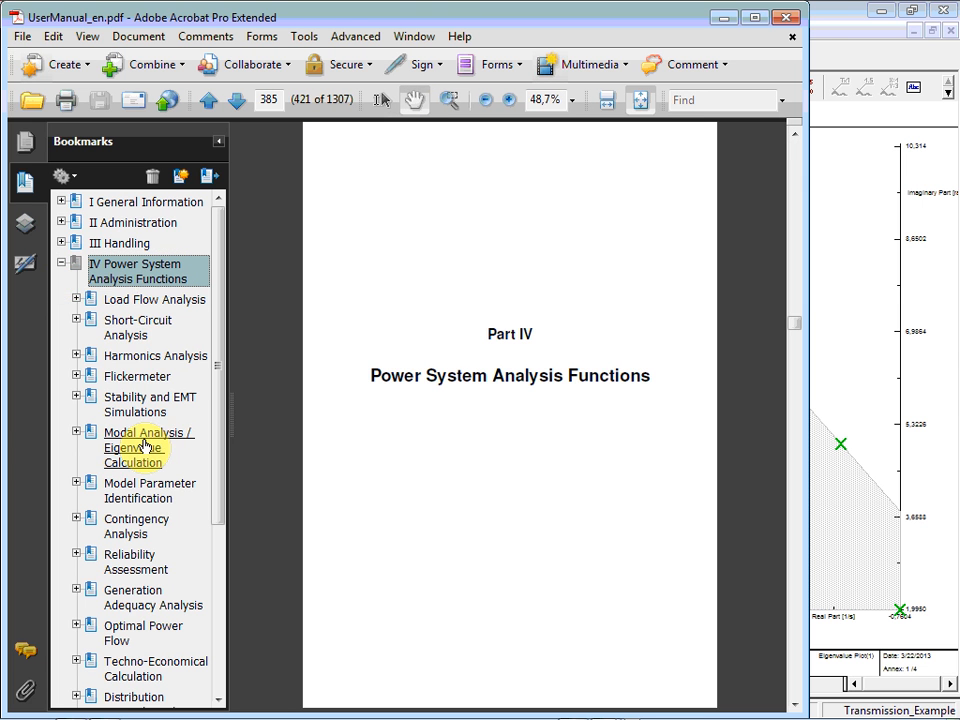
{"action": "left_click", "coordinate": [76, 432]}
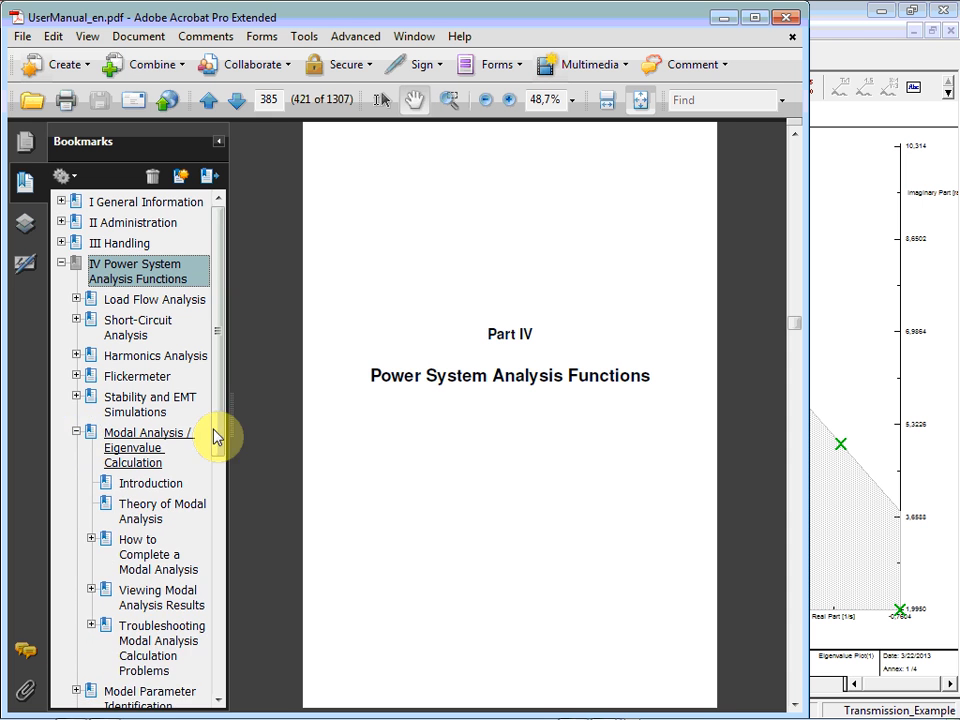
{"action": "scroll", "coordinate": [210, 445], "scroll_direction": "down", "scroll_amount": 5}
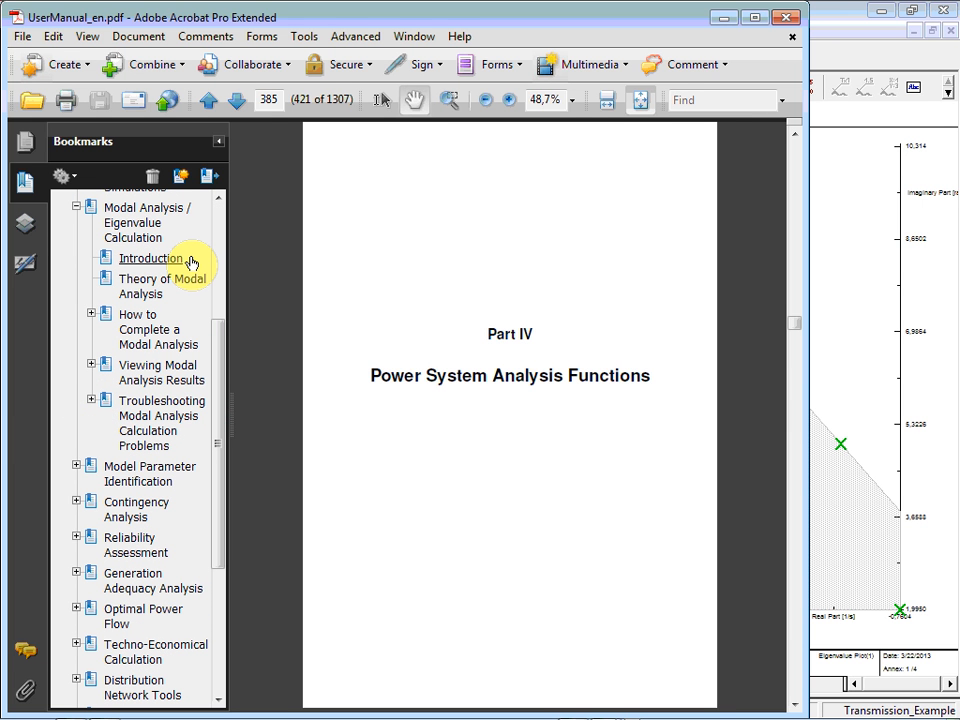